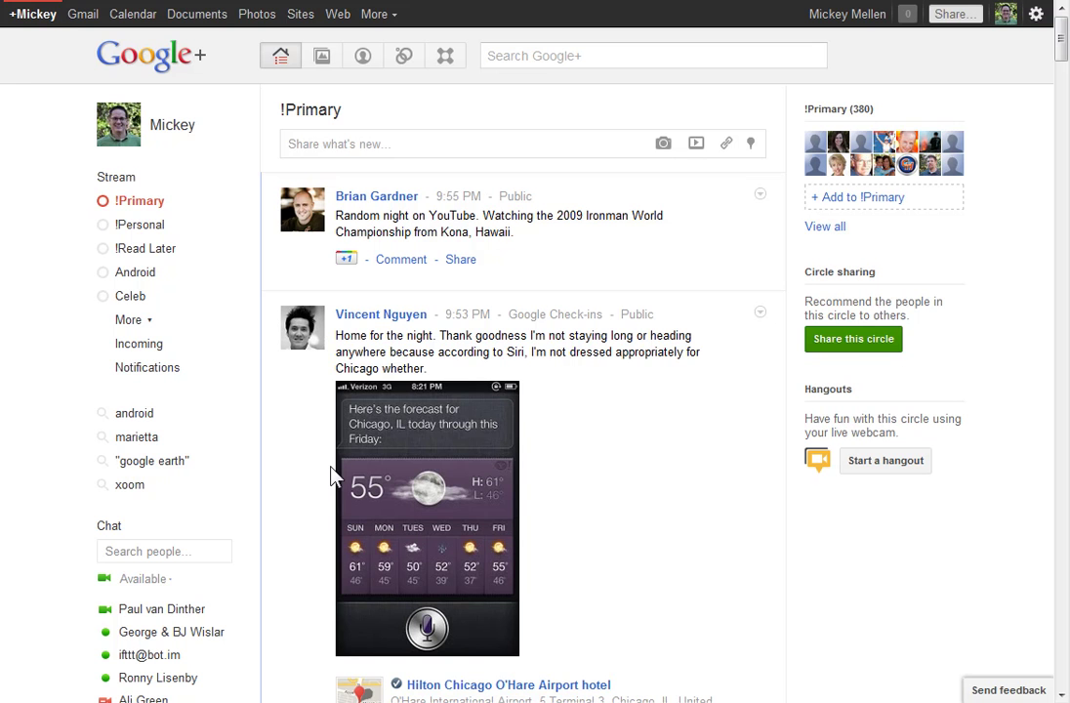
Start a new post reading 'asdfa sd fasd' and share it with Personal instead of Primary
{"action": "left_click", "coordinate": [422, 150]}
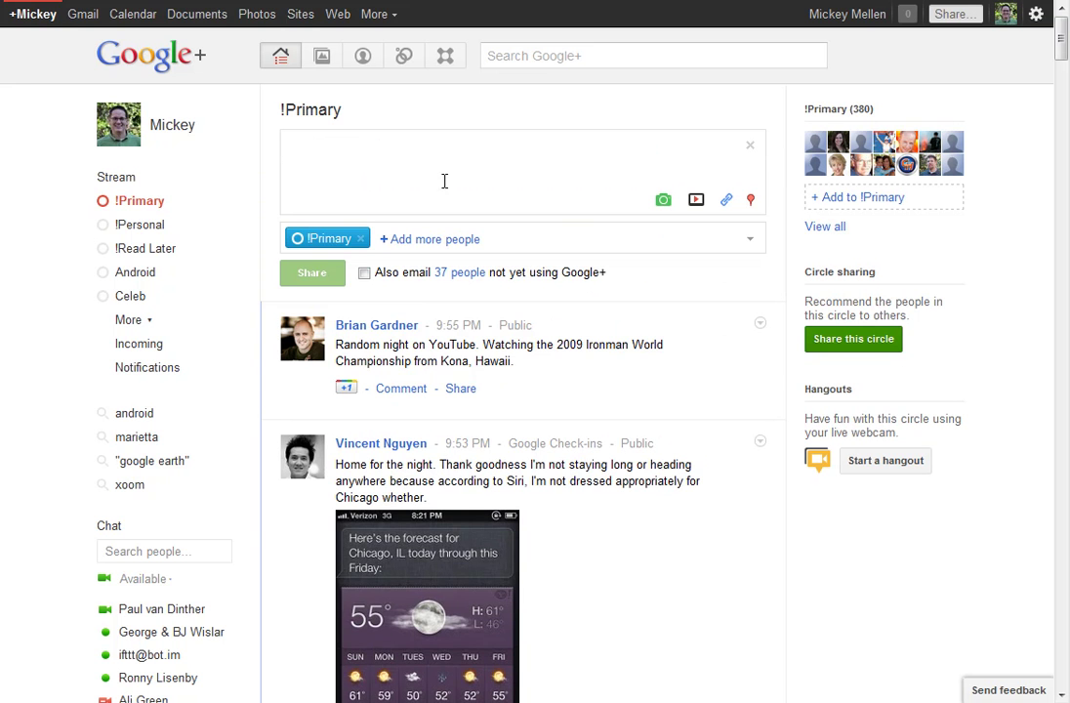
{"action": "type", "text": "asdfa sd fasd"}
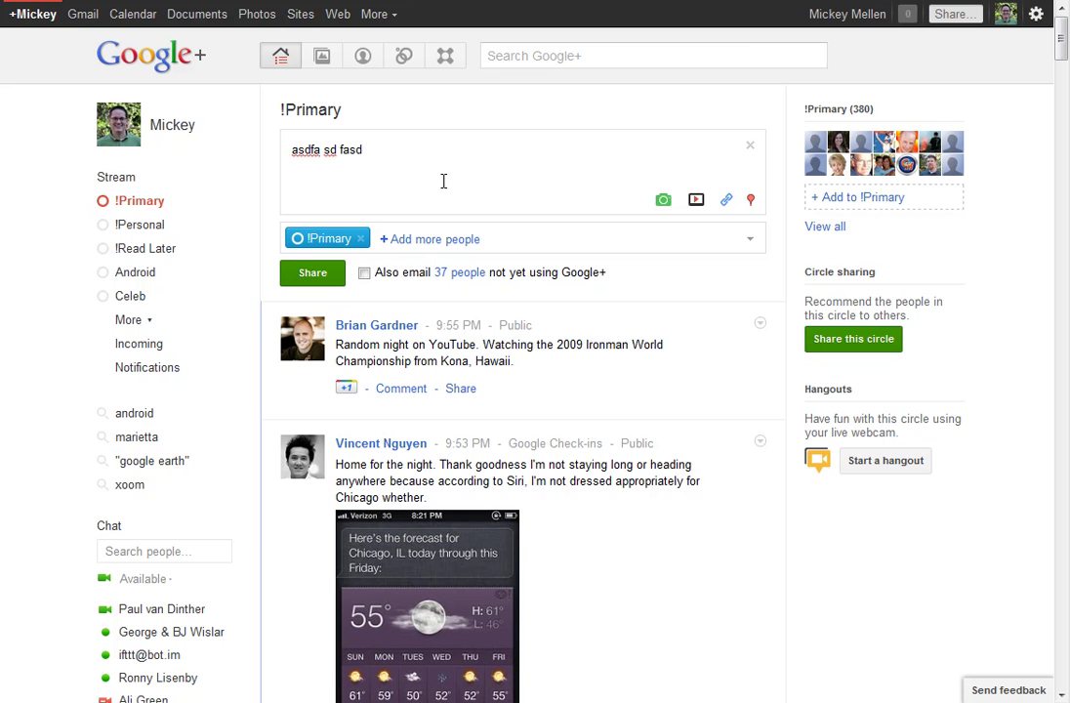
{"action": "left_click", "coordinate": [360, 238]}
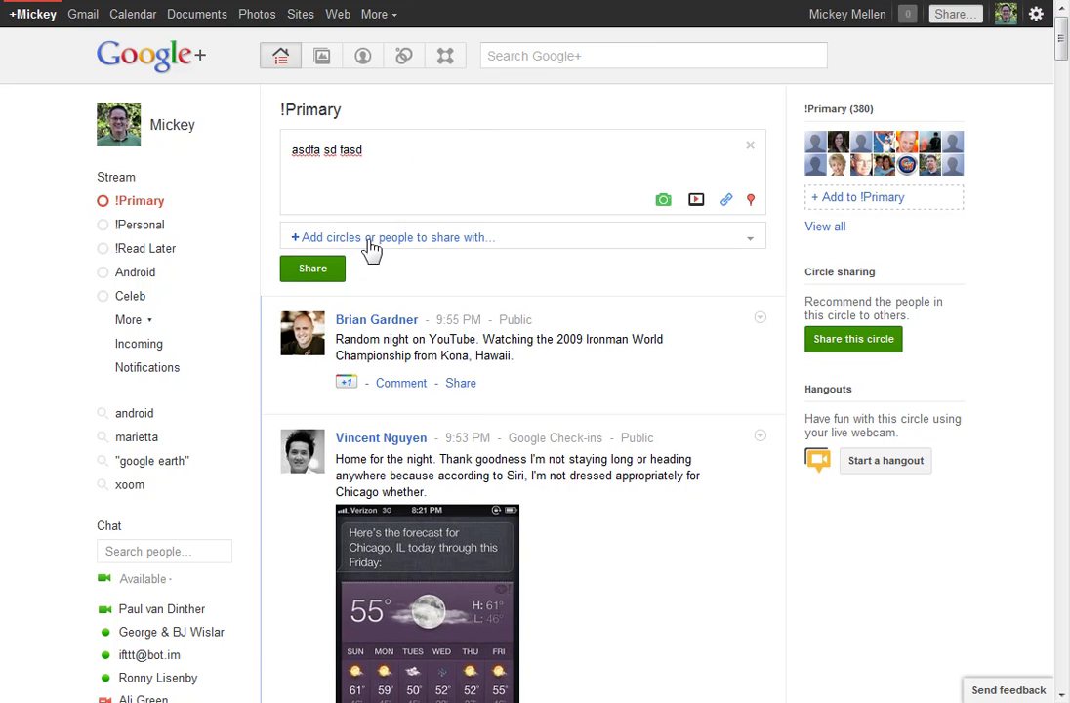
{"action": "left_click", "coordinate": [370, 242]}
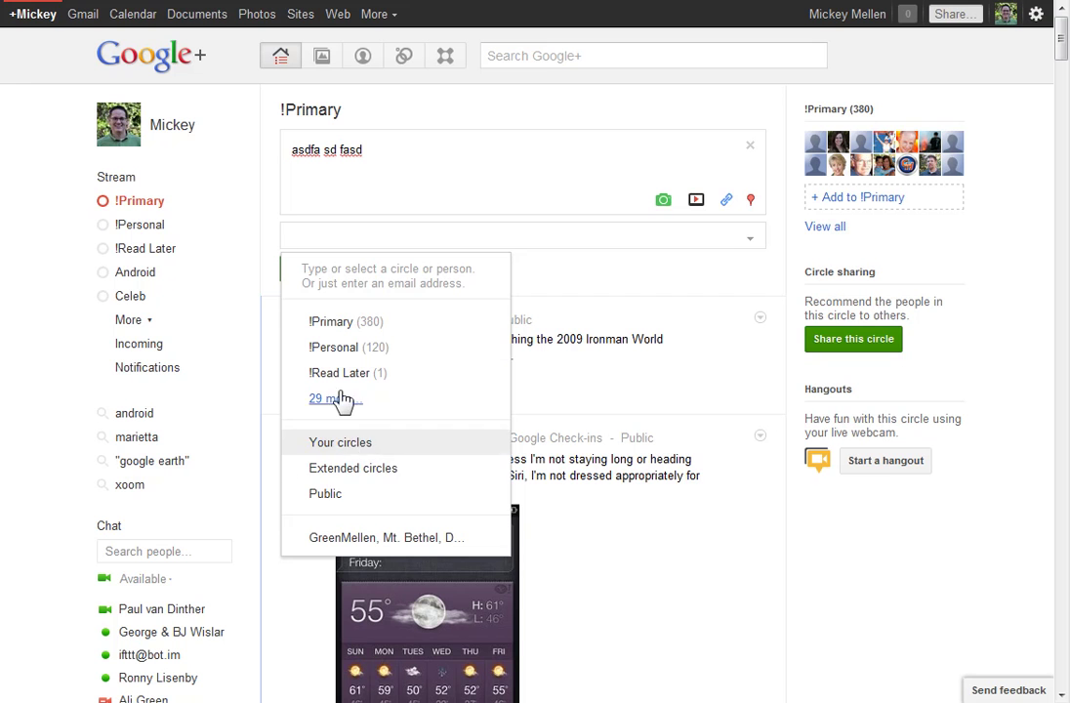
{"action": "left_click", "coordinate": [344, 348]}
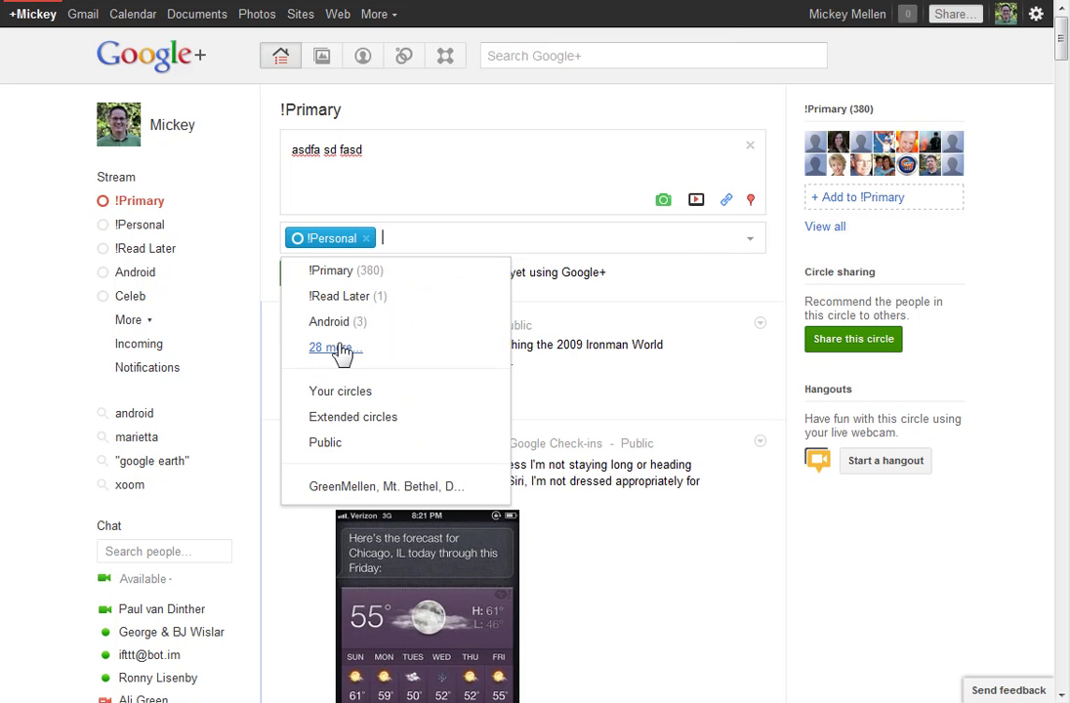
{"action": "left_click", "coordinate": [523, 168]}
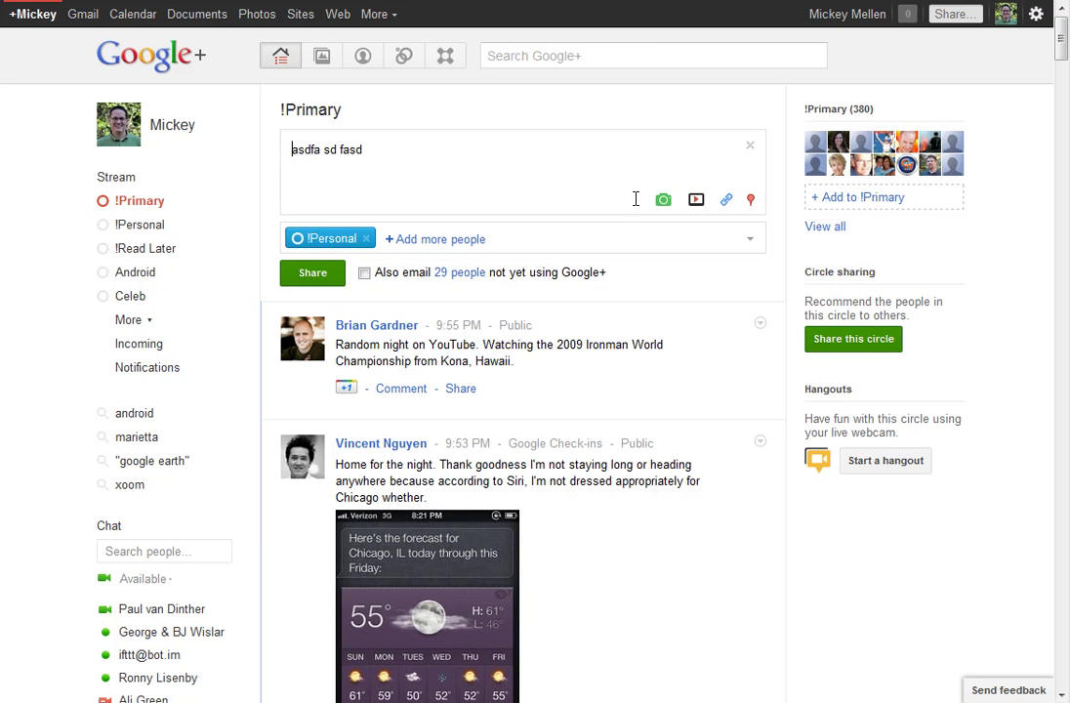
{"action": "left_click", "coordinate": [664, 202]}
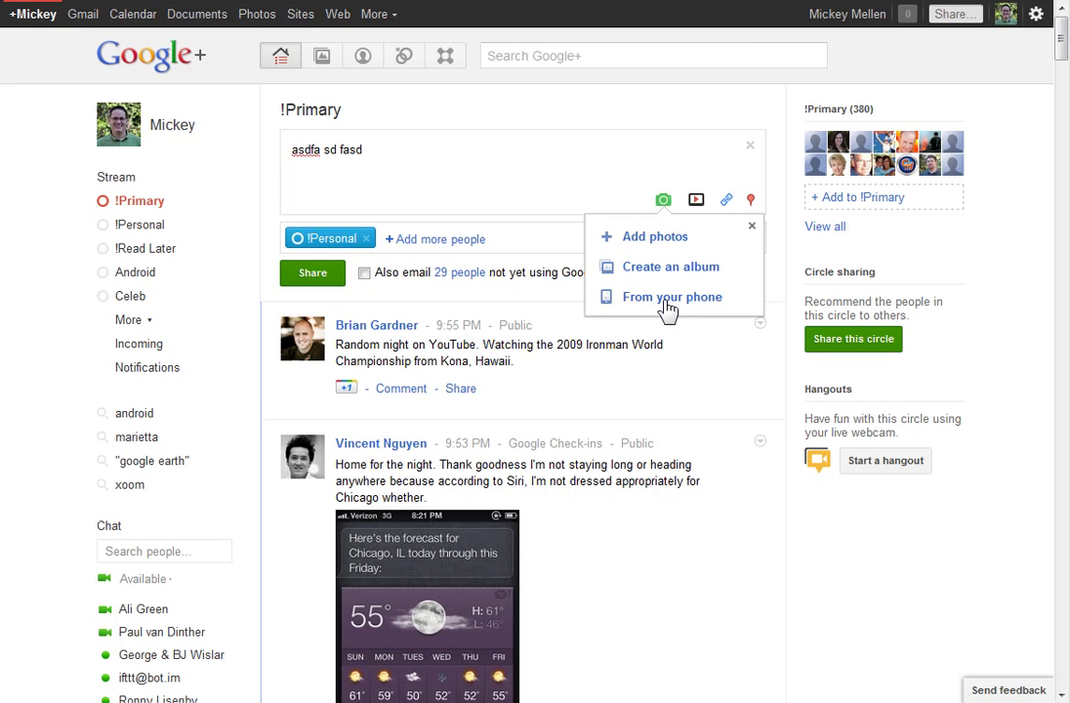
{"action": "left_click", "coordinate": [667, 301]}
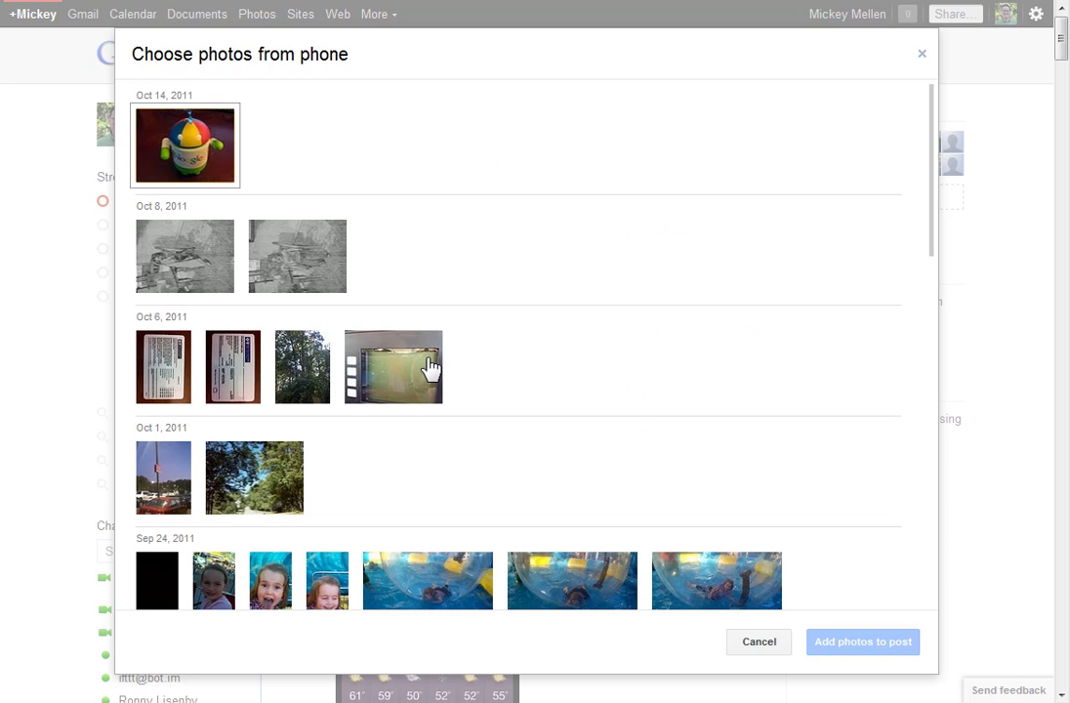
{"action": "left_click", "coordinate": [162, 133]}
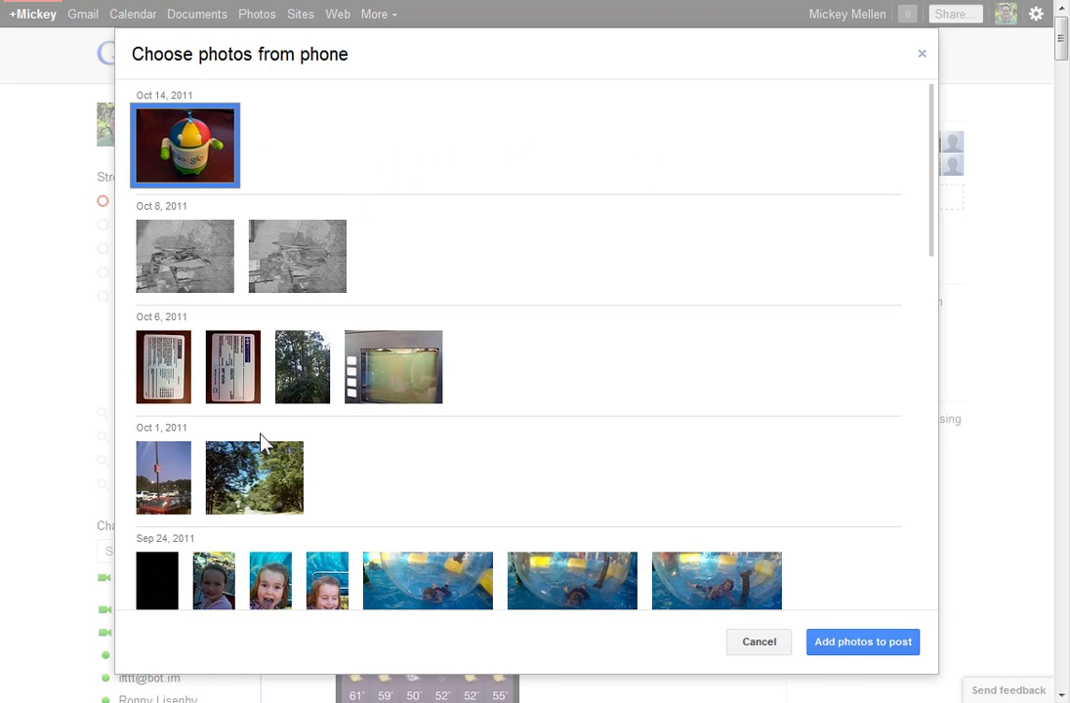
{"action": "left_click", "coordinate": [398, 365]}
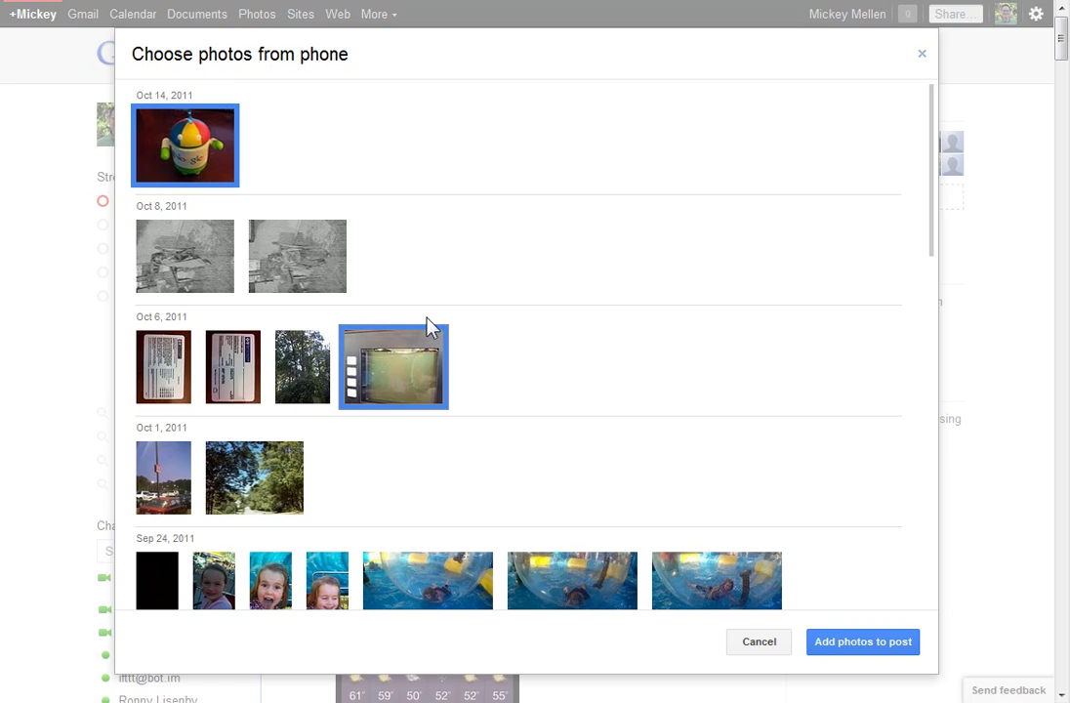
{"action": "left_click", "coordinate": [862, 644]}
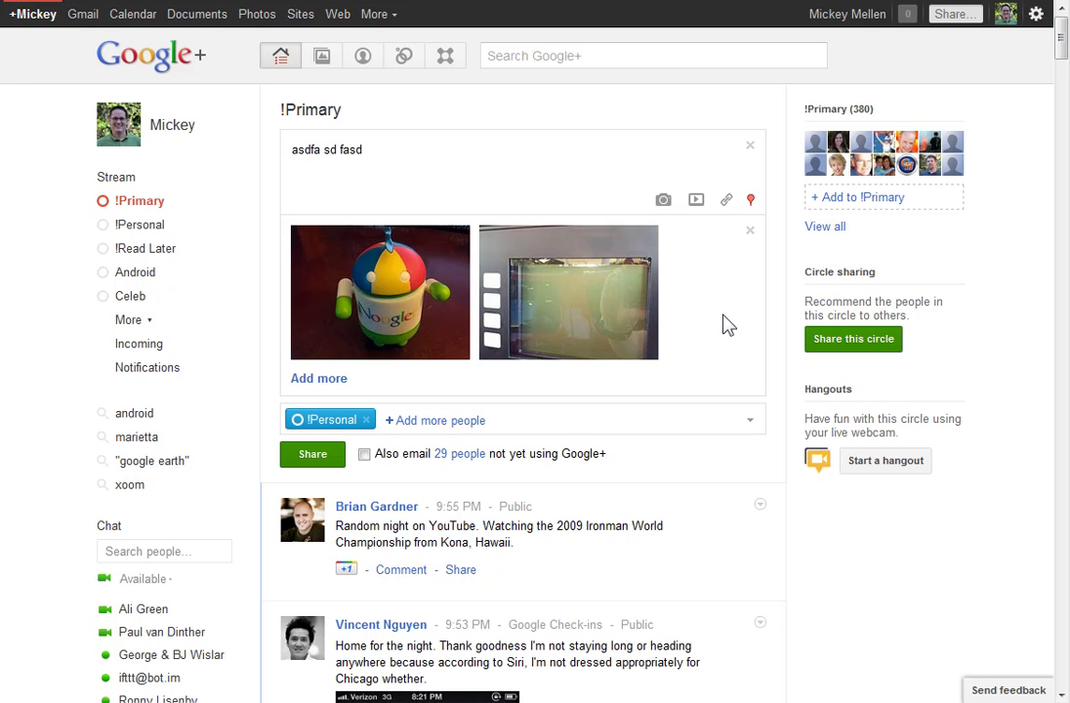
{"action": "left_click", "coordinate": [749, 234]}
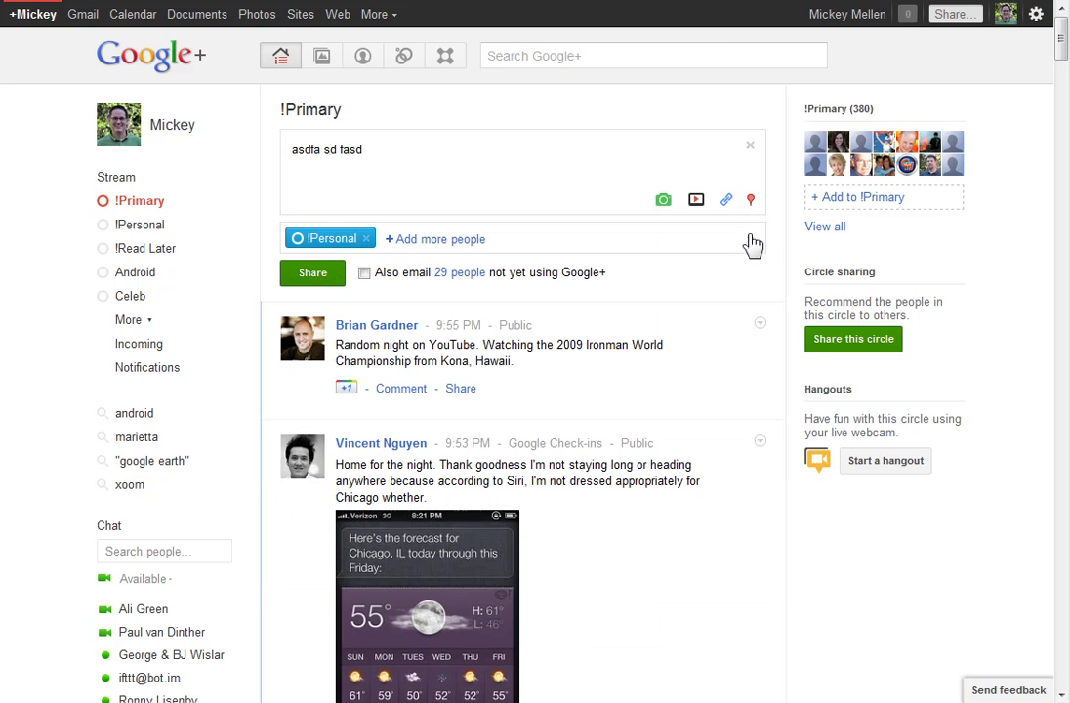
Browse the YouTube picker's Search for 'goo', Enter a URL and Your YouTube videos, then cancel without attaching
{"action": "left_click", "coordinate": [697, 202]}
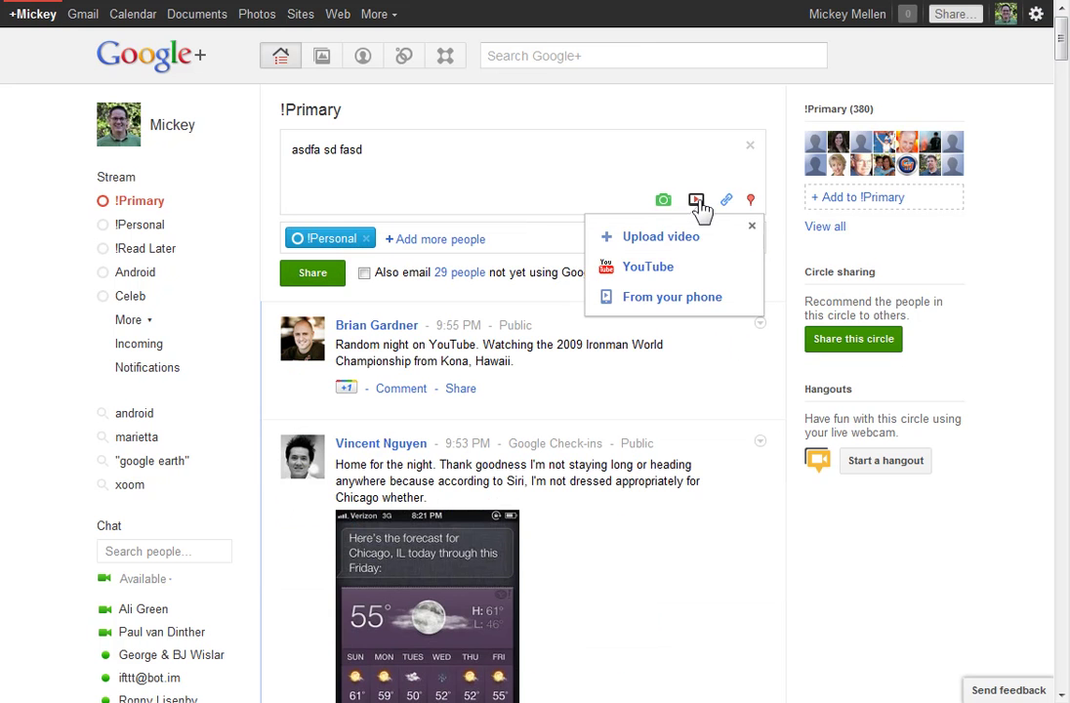
{"action": "left_click", "coordinate": [644, 269]}
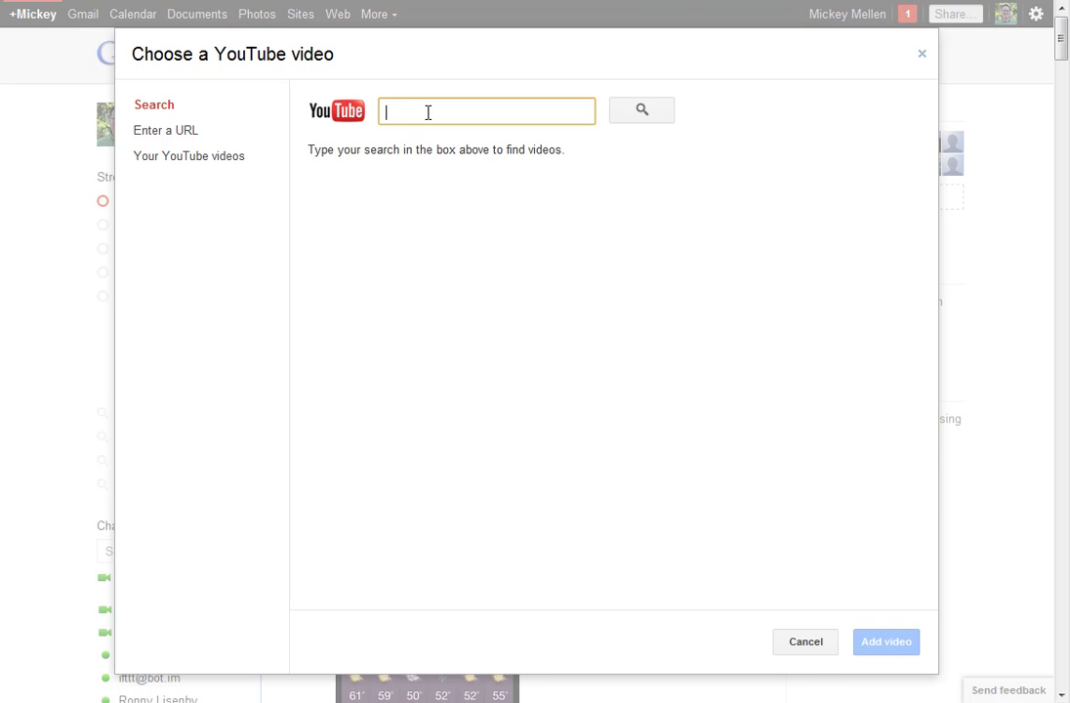
{"action": "type", "text": "google"}
{"action": "left_click", "coordinate": [646, 117]}
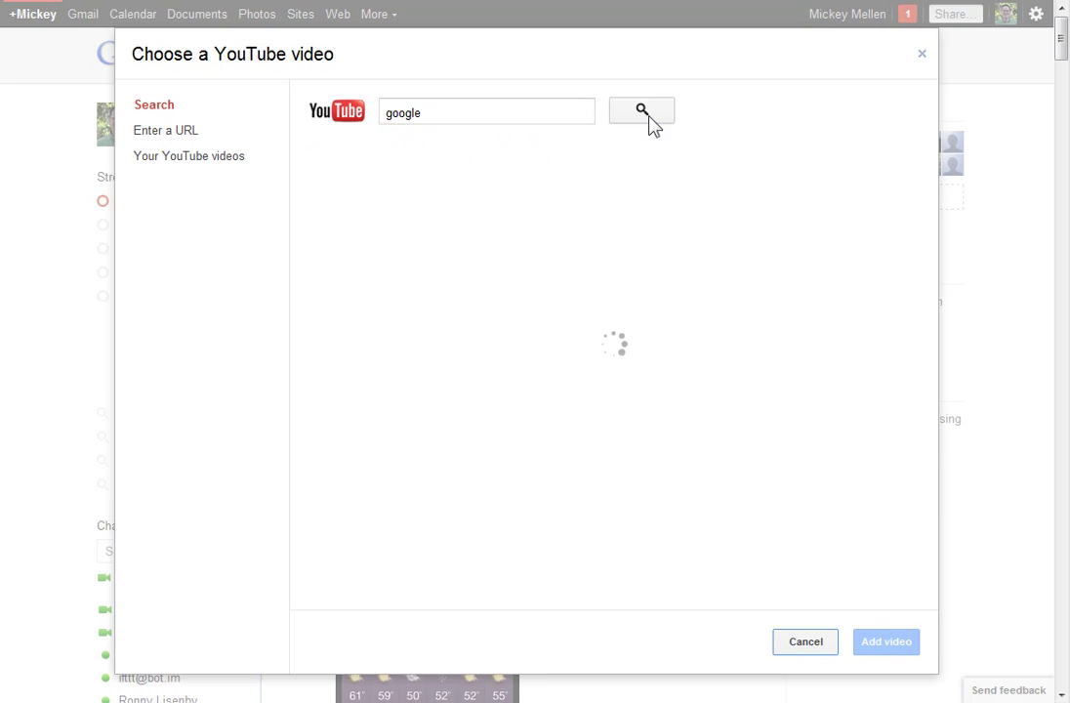
{"action": "left_click", "coordinate": [162, 133]}
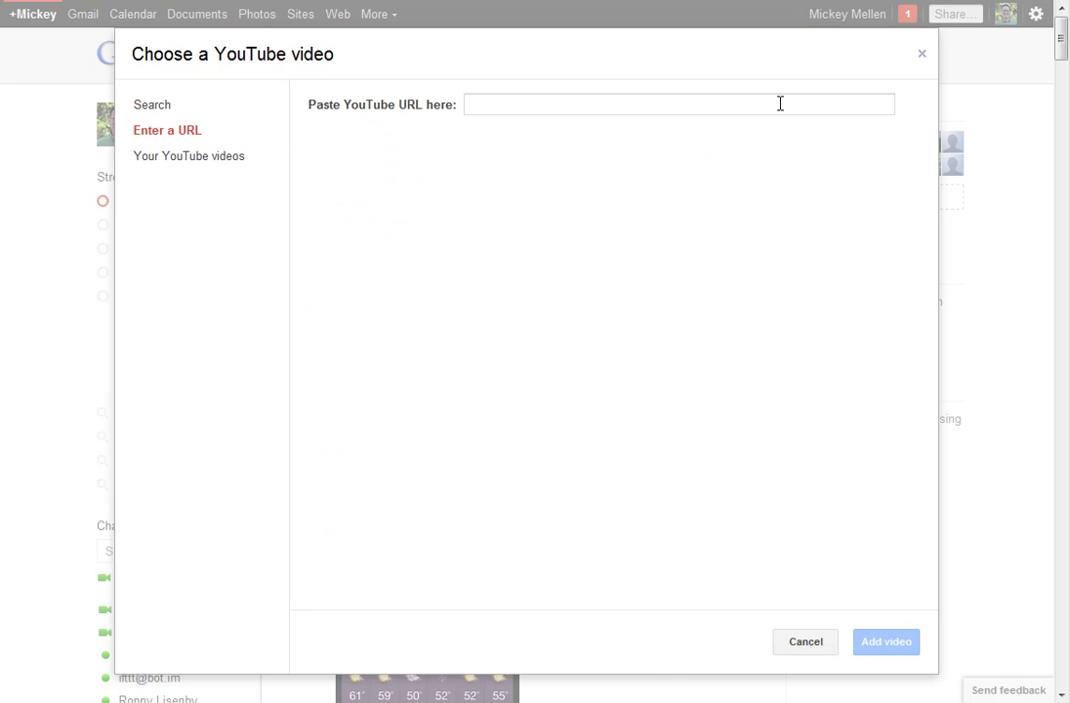
{"action": "left_click", "coordinate": [211, 157]}
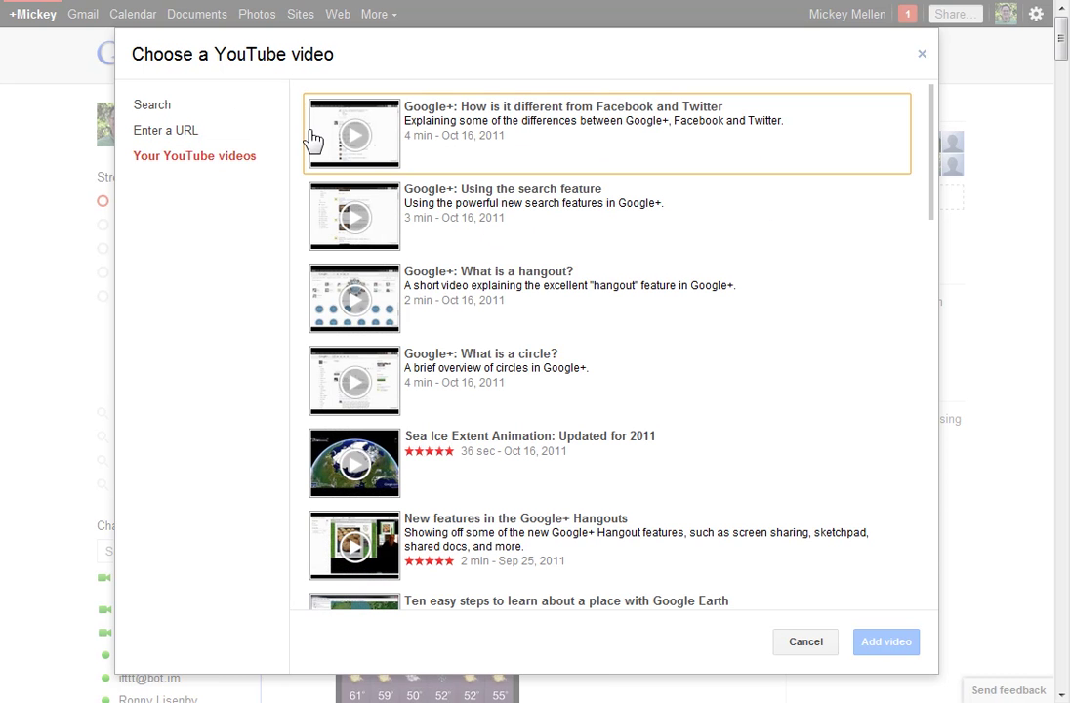
{"action": "left_click", "coordinate": [159, 108]}
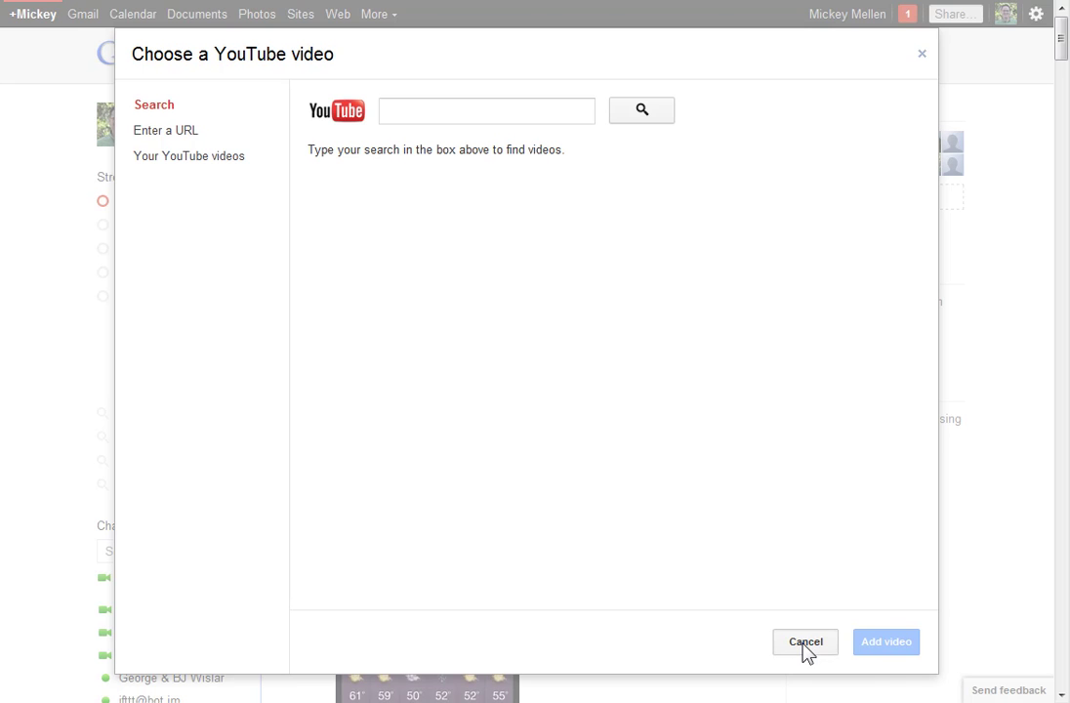
{"action": "left_click", "coordinate": [805, 642]}
{"action": "left_click", "coordinate": [726, 201]}
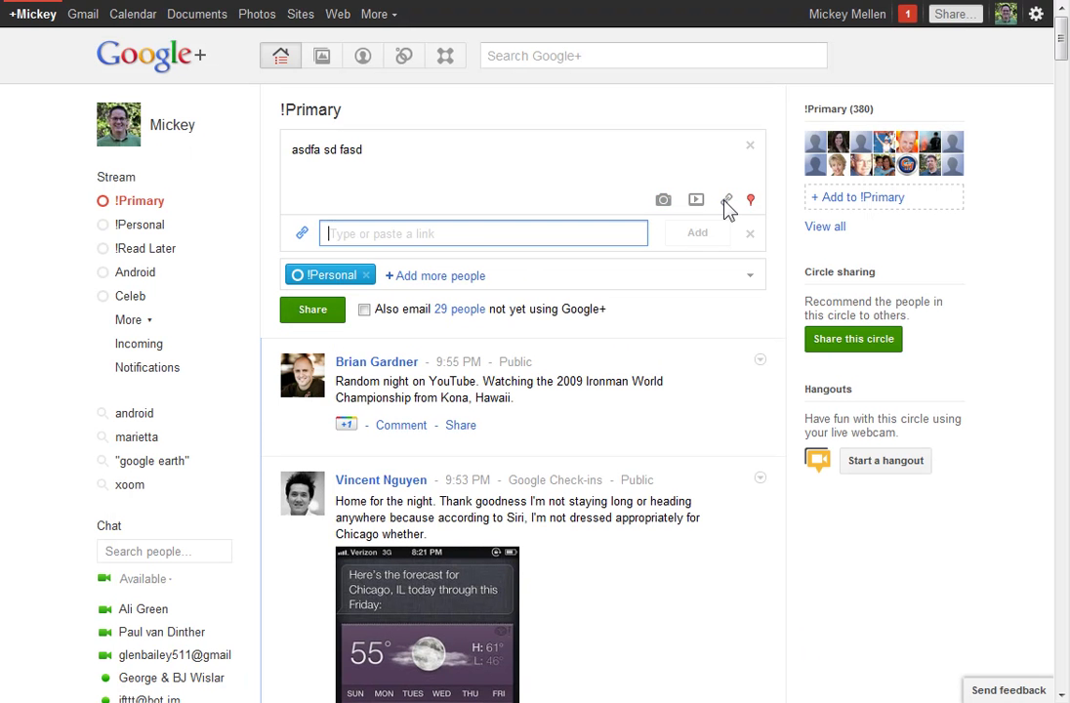
{"action": "type", "text": "ht"}
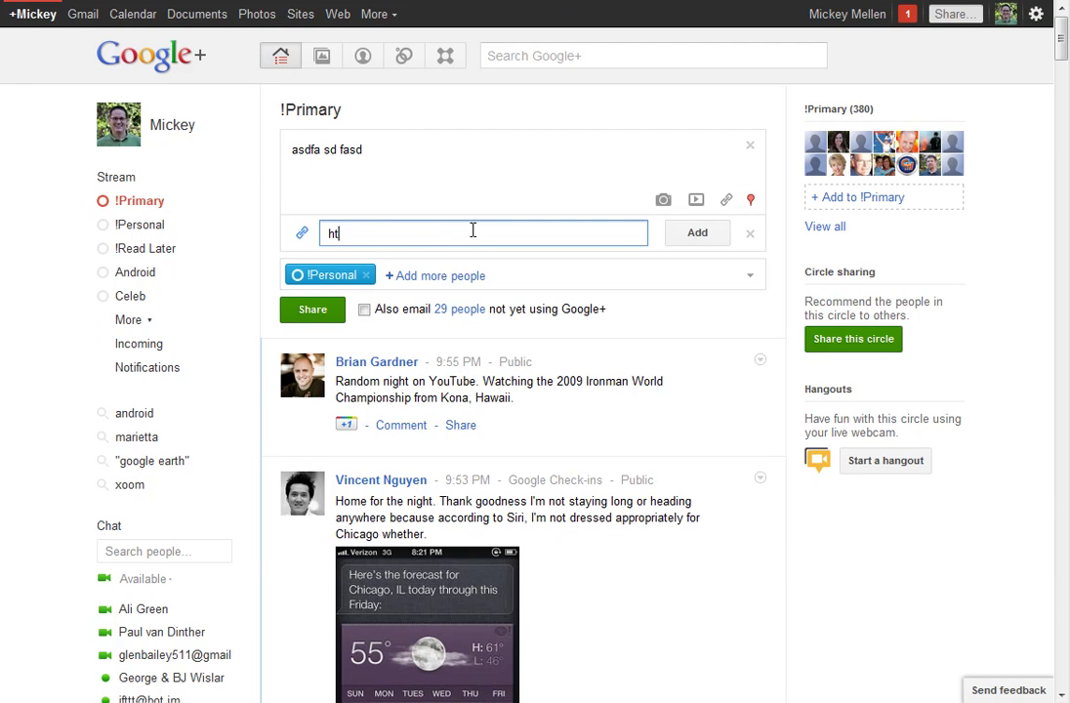
{"action": "type", "text": "tp://www.facebook.com/"}
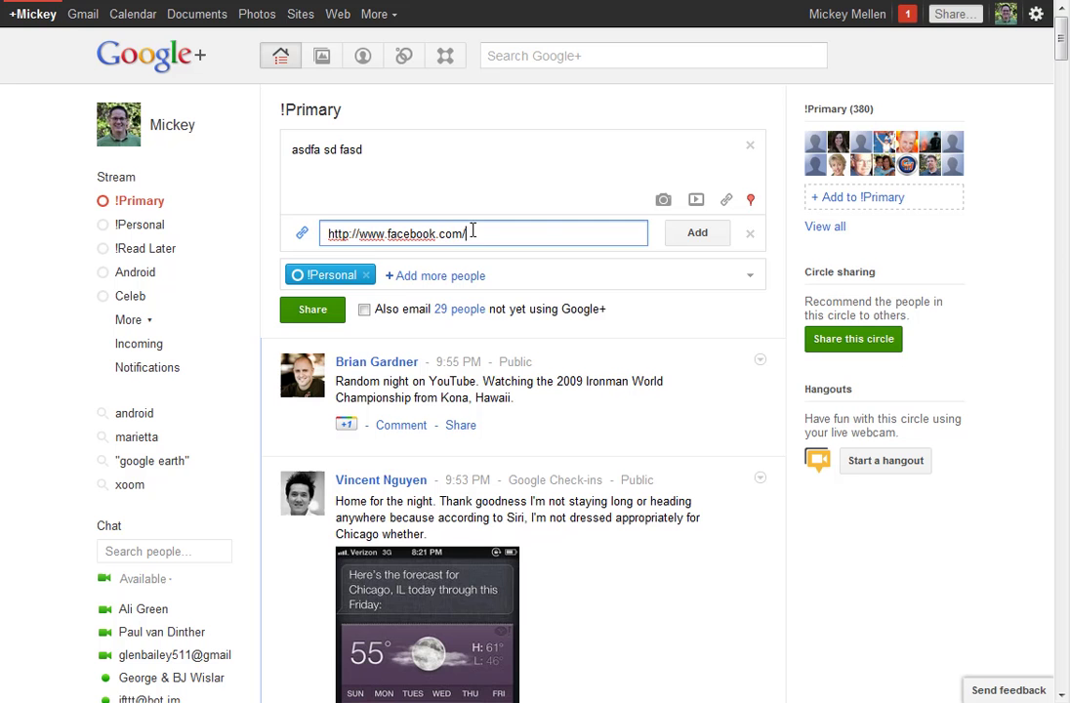
{"action": "left_click", "coordinate": [699, 239]}
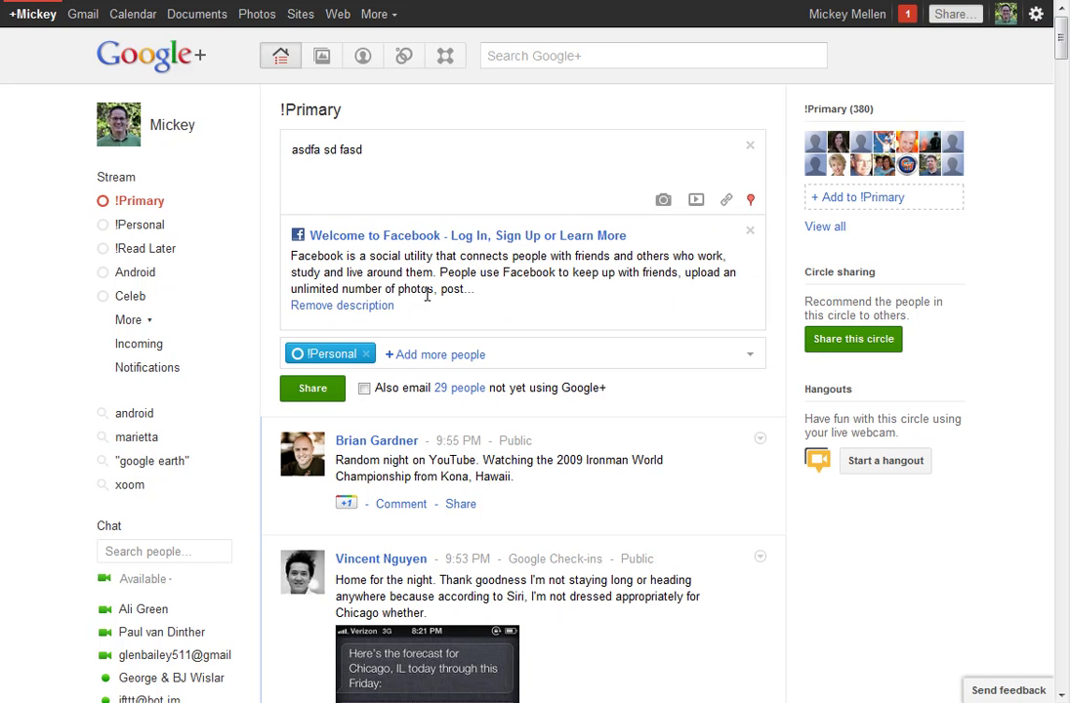
{"action": "left_click", "coordinate": [750, 234]}
{"action": "left_click", "coordinate": [726, 199]}
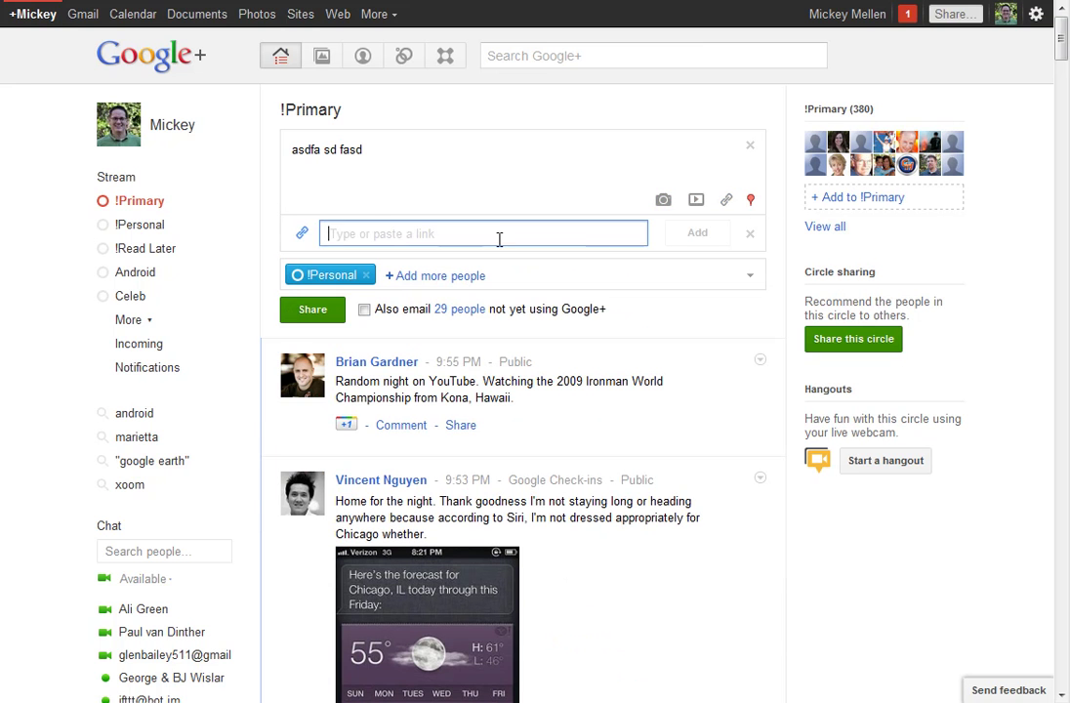
{"action": "type", "text": "http://"}
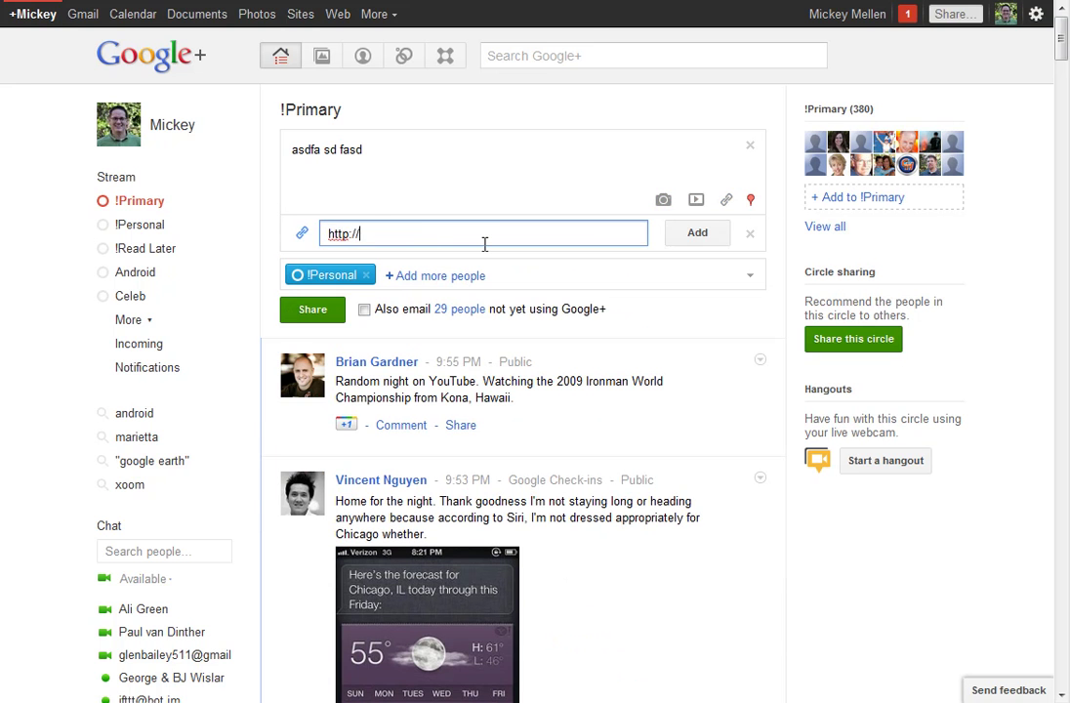
{"action": "type", "text": "www.gearthblog.c"}
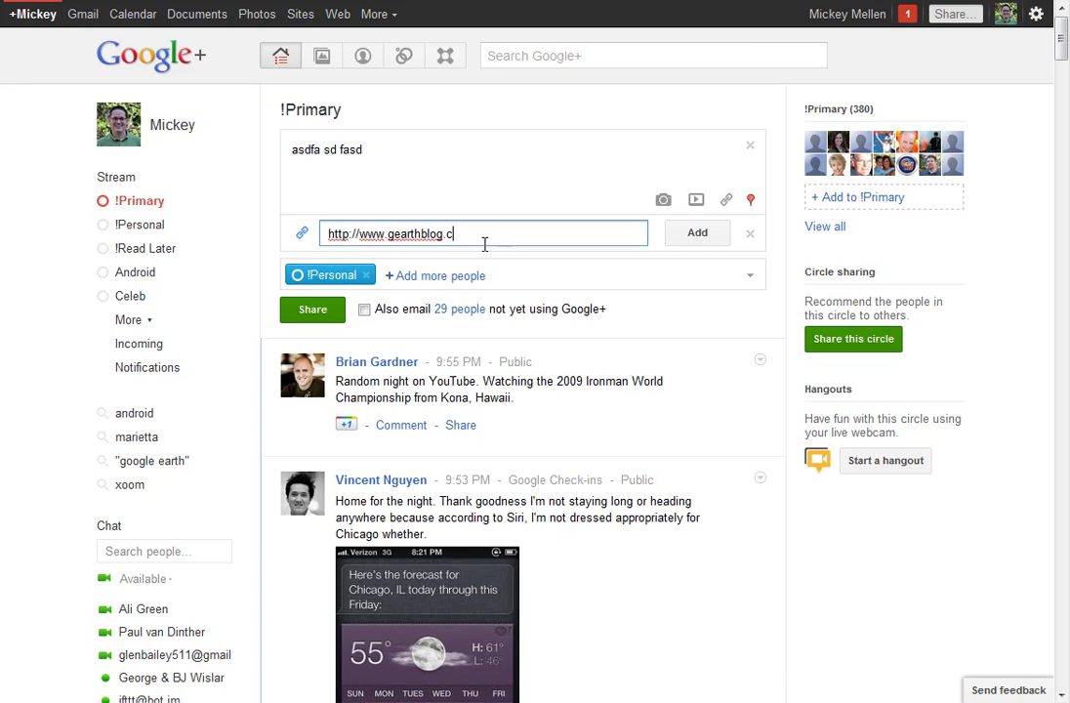
{"action": "type", "text": "om/"}
{"action": "left_click", "coordinate": [716, 241]}
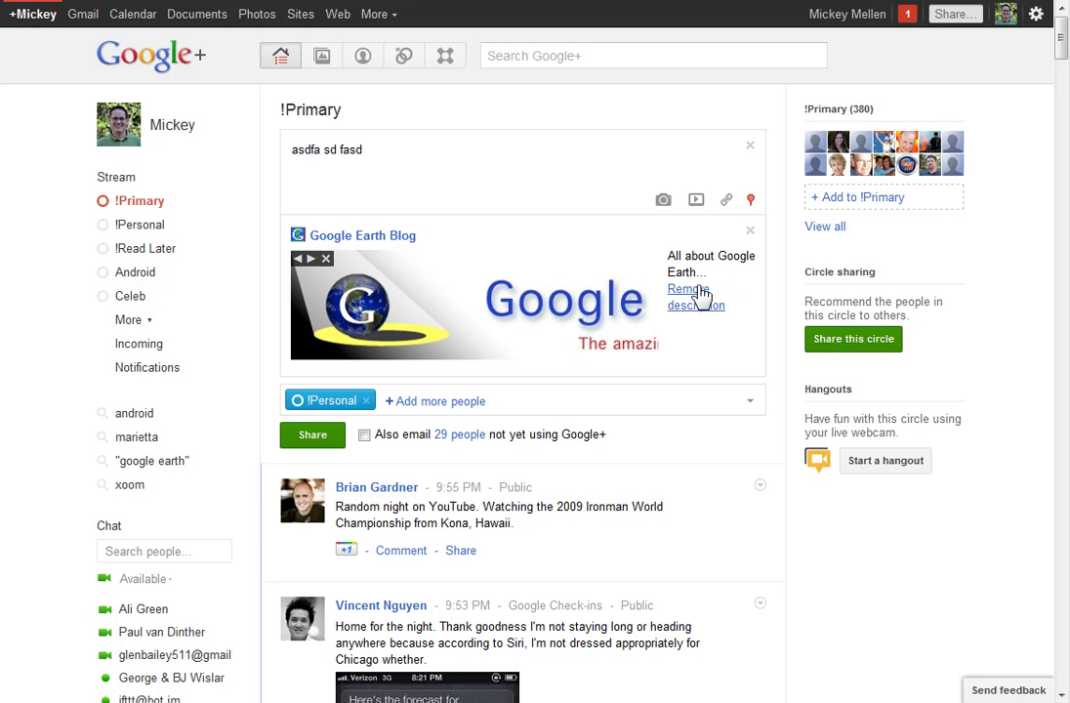
{"action": "left_click", "coordinate": [700, 290]}
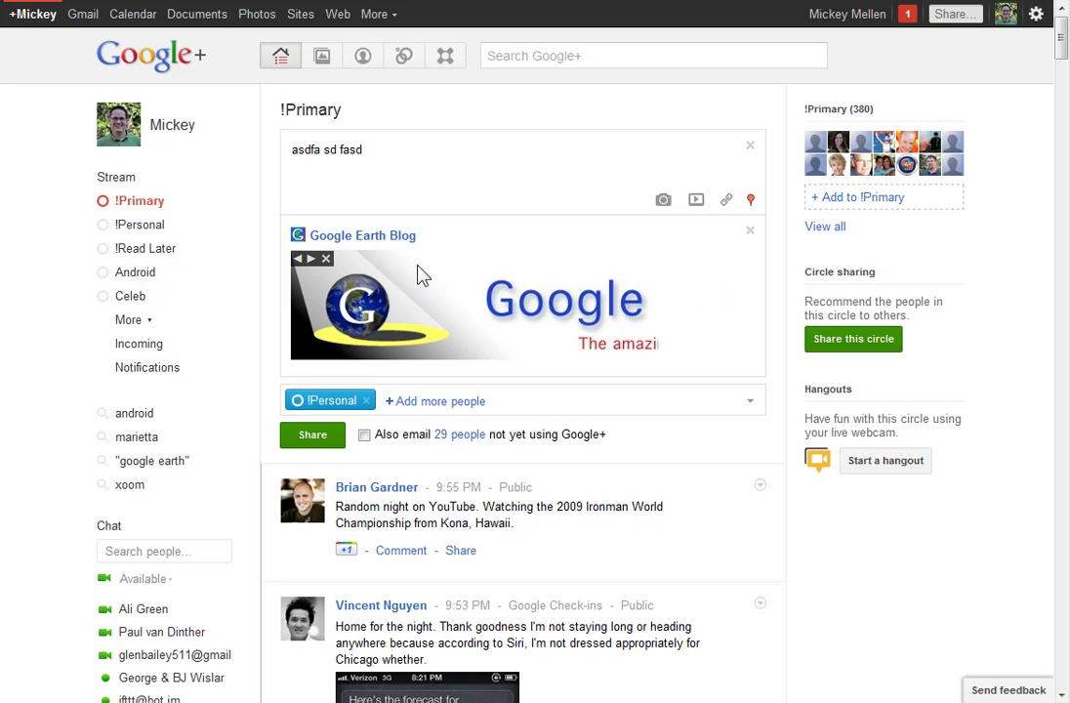
{"action": "left_click", "coordinate": [308, 262]}
{"action": "left_click", "coordinate": [309, 262]}
{"action": "left_click", "coordinate": [309, 261]}
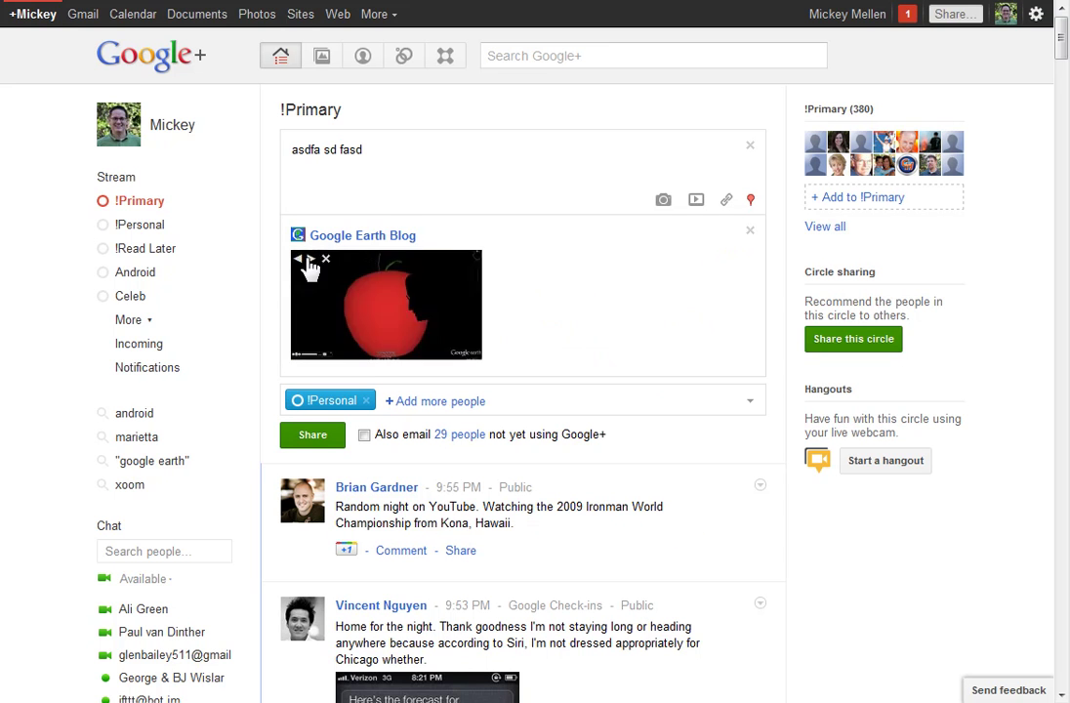
{"action": "left_click", "coordinate": [308, 262]}
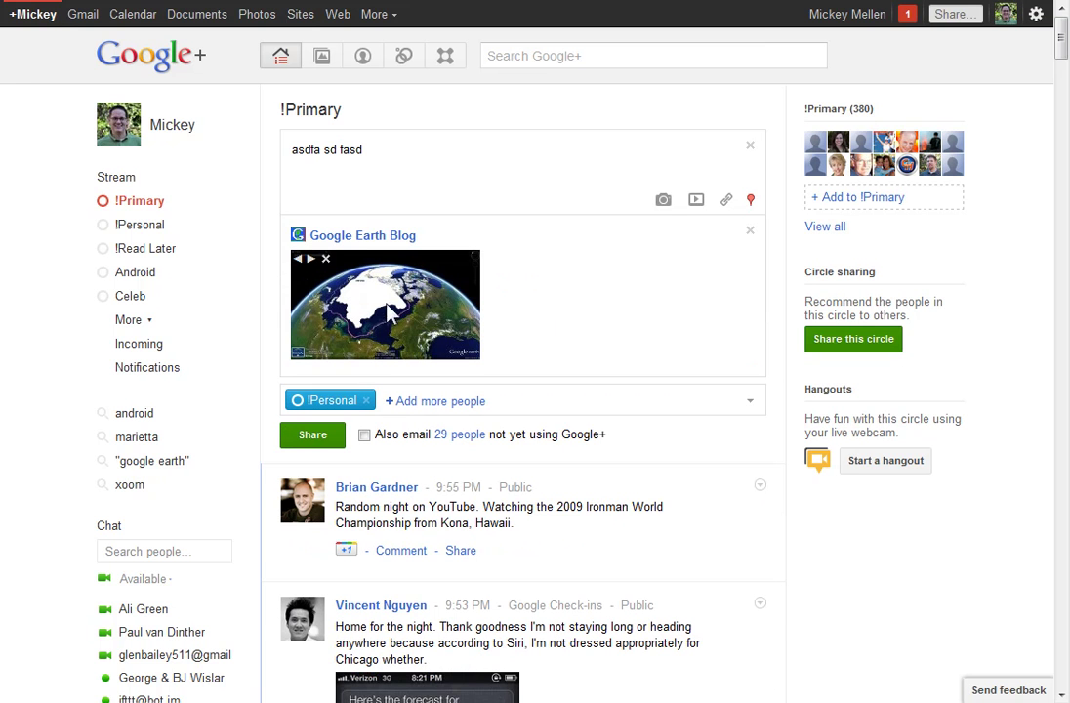
Replace the post text with 'jasdjfkjasdk', then add and remove a location after allowing location sharing
{"action": "triple_click", "coordinate": [304, 172]}
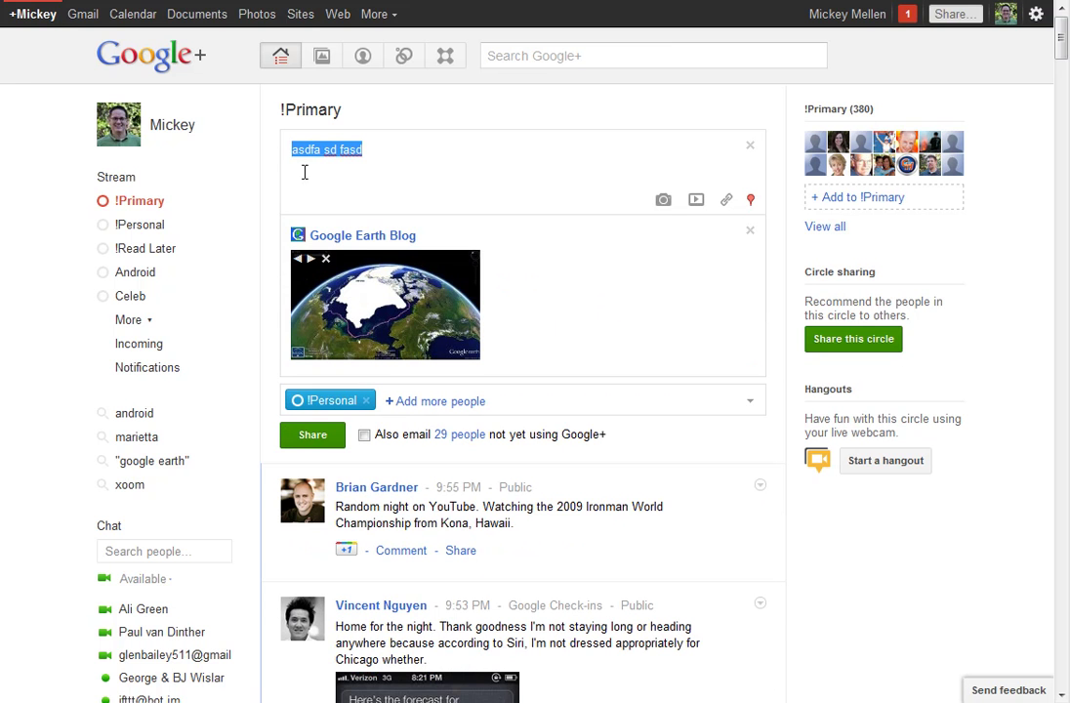
{"action": "type", "text": "jasdjfkjasdk"}
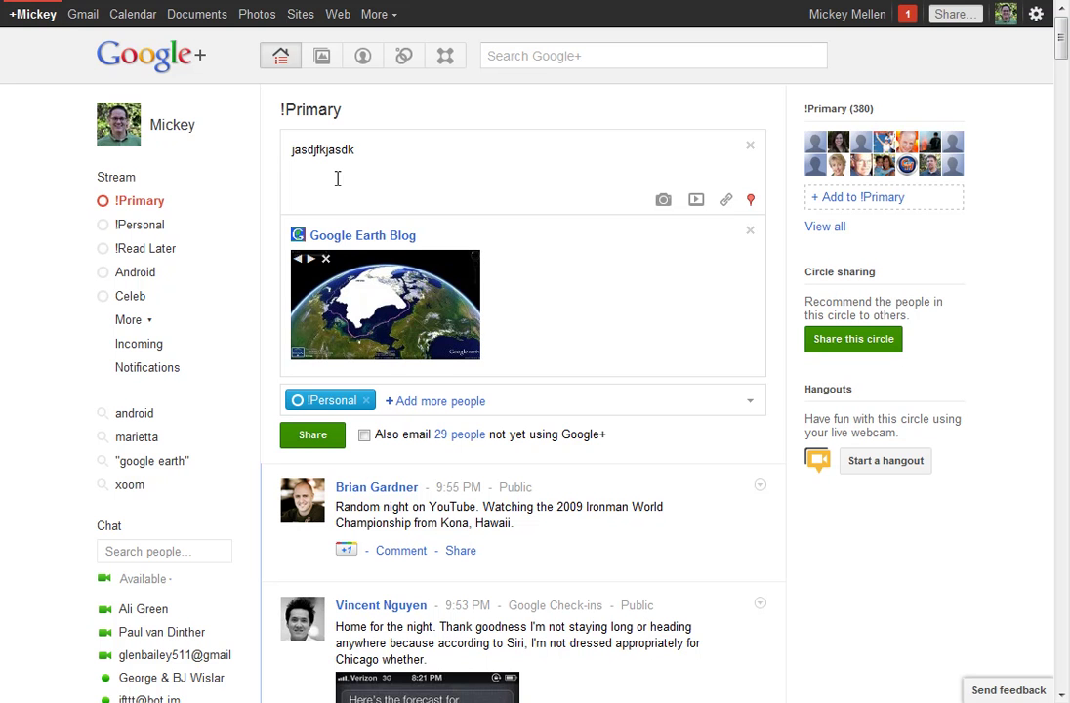
{"action": "left_click", "coordinate": [752, 202]}
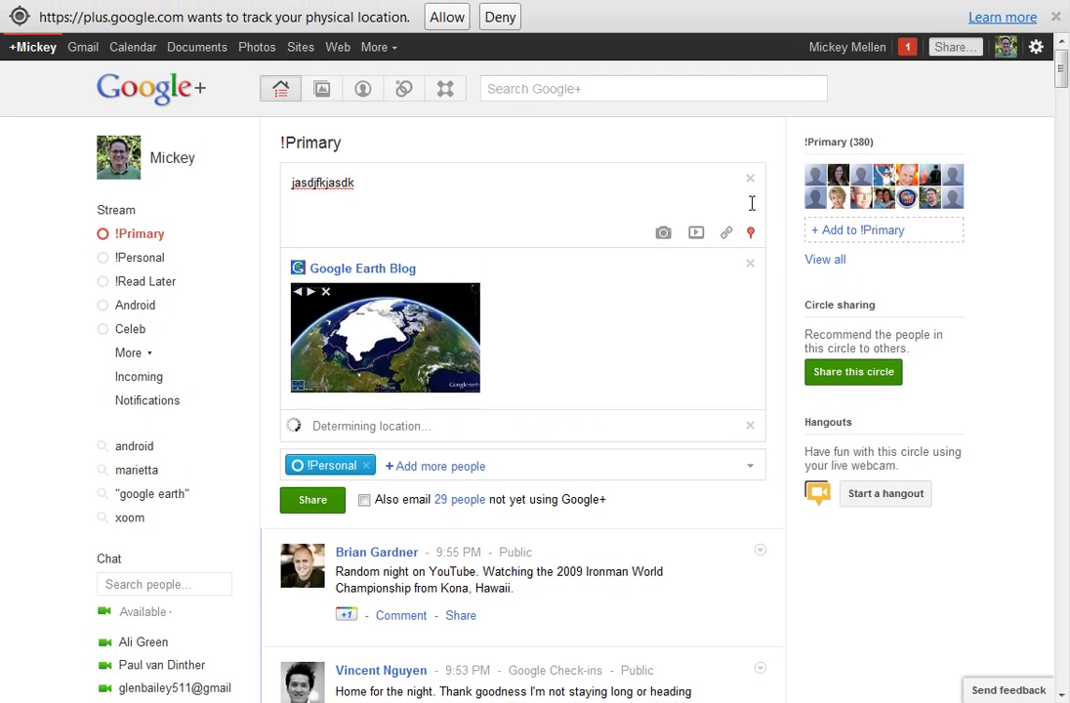
{"action": "left_click", "coordinate": [446, 18]}
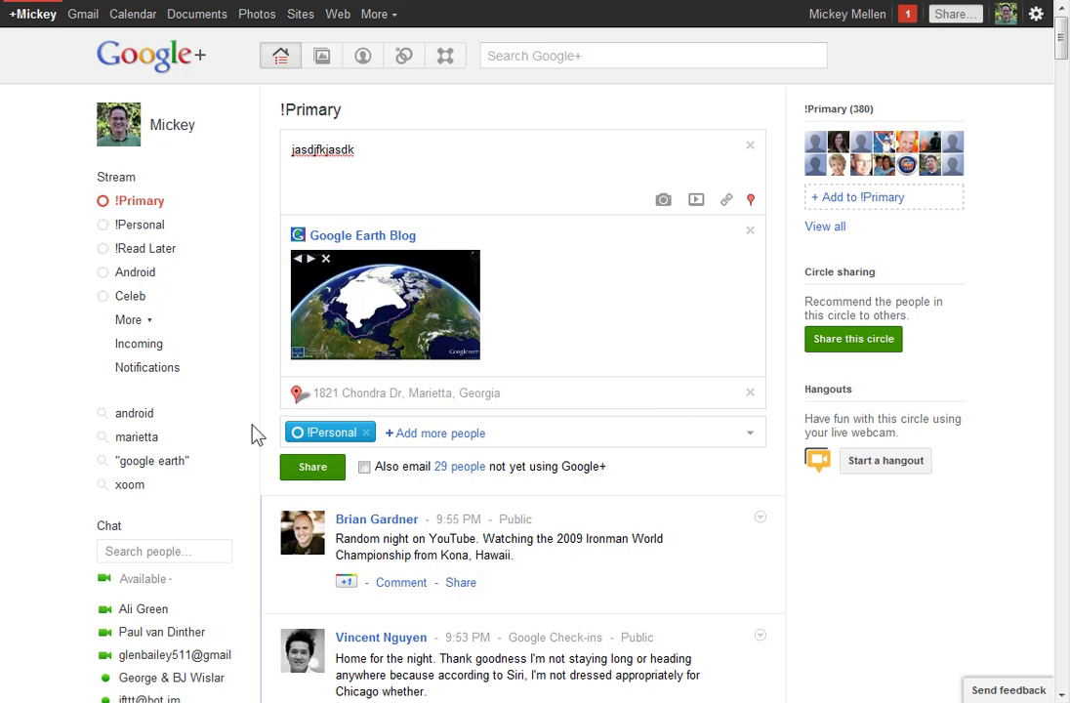
{"action": "left_click", "coordinate": [751, 394]}
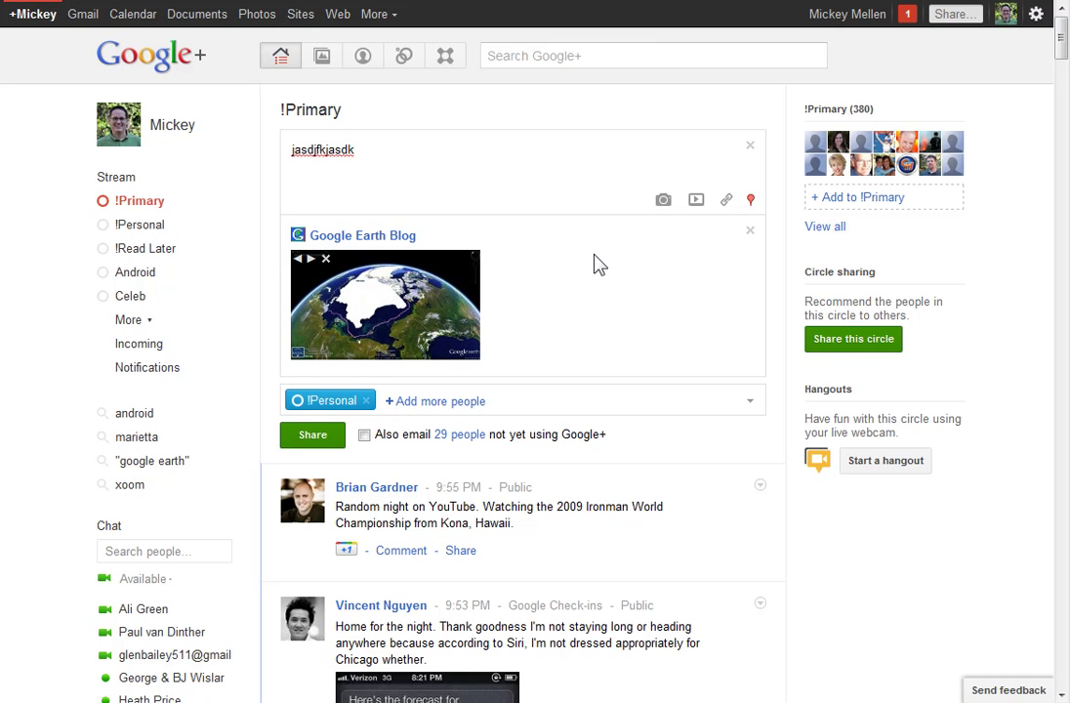
{"action": "left_click", "coordinate": [406, 144]}
{"action": "key", "text": "Return"}
{"action": "key", "text": "Return"}
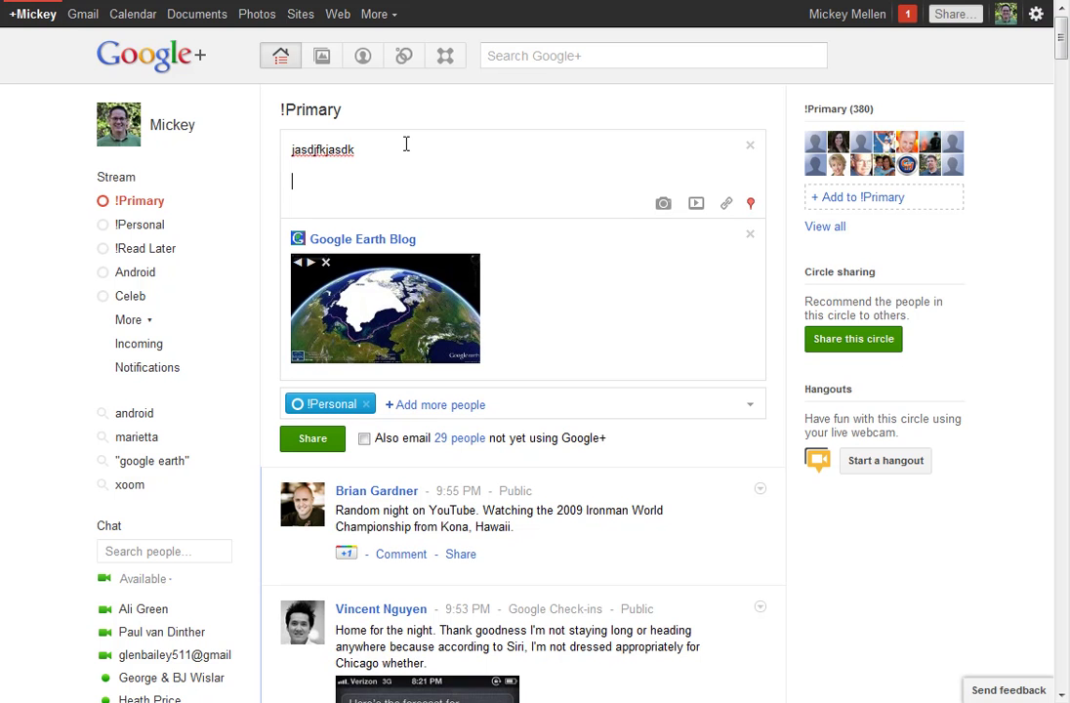
{"action": "type", "text": "http://www.google.com/"}
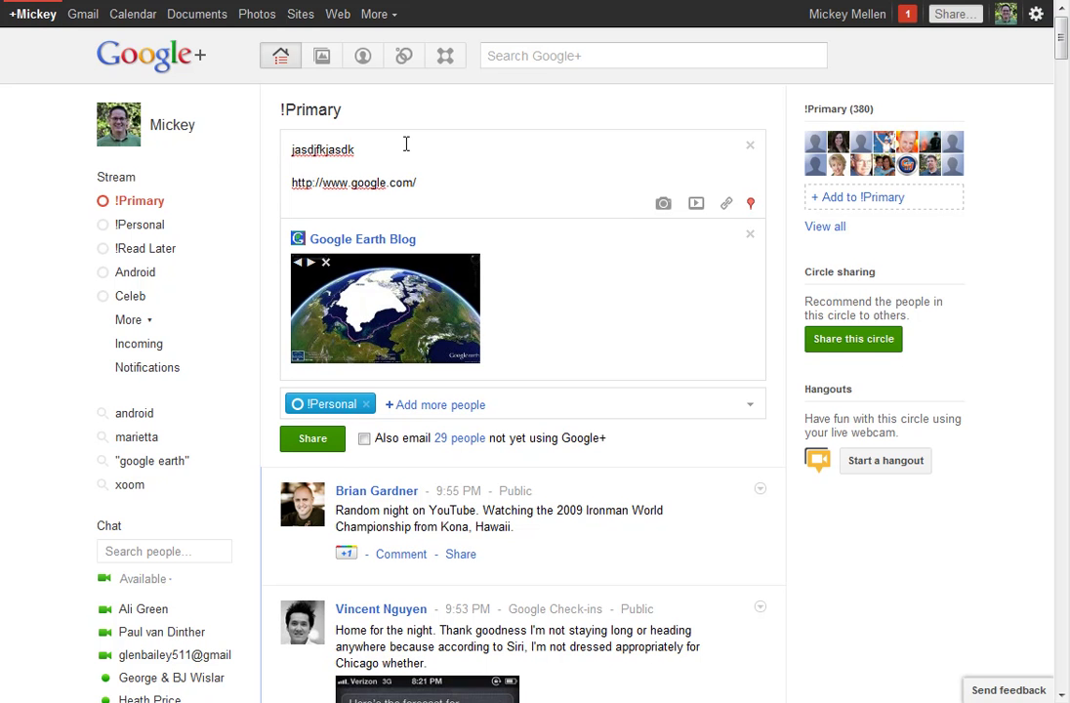
{"action": "key", "text": "Up"}
{"action": "key", "text": "Return"}
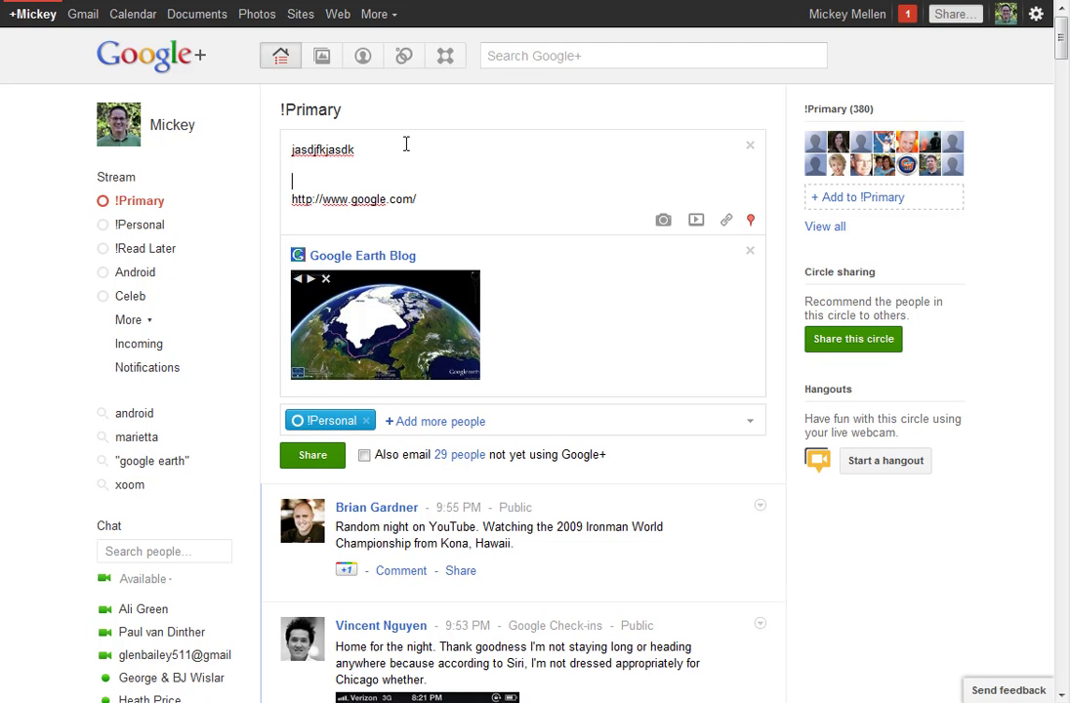
{"action": "type", "text": "Visit Google Here:"}
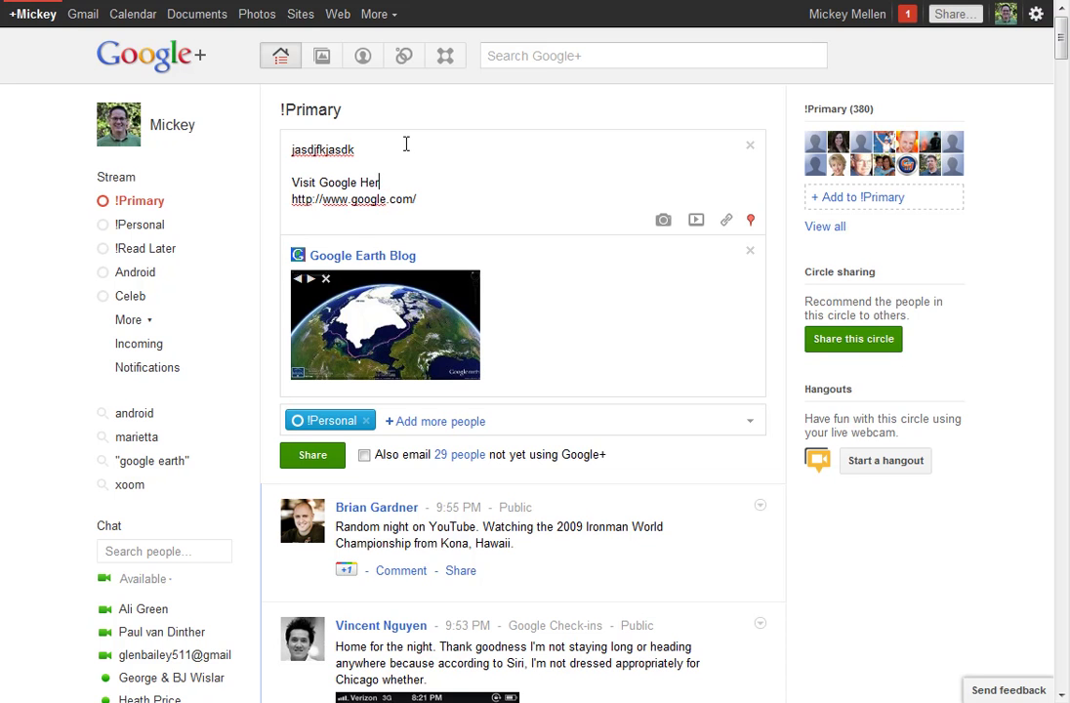
{"action": "key", "text": "BackSpace"}
{"action": "key", "text": "BackSpace"}
{"action": "key", "text": "BackSpace"}
{"action": "left_click_drag", "start_coordinate": [320, 183], "coordinate": [354, 182]}
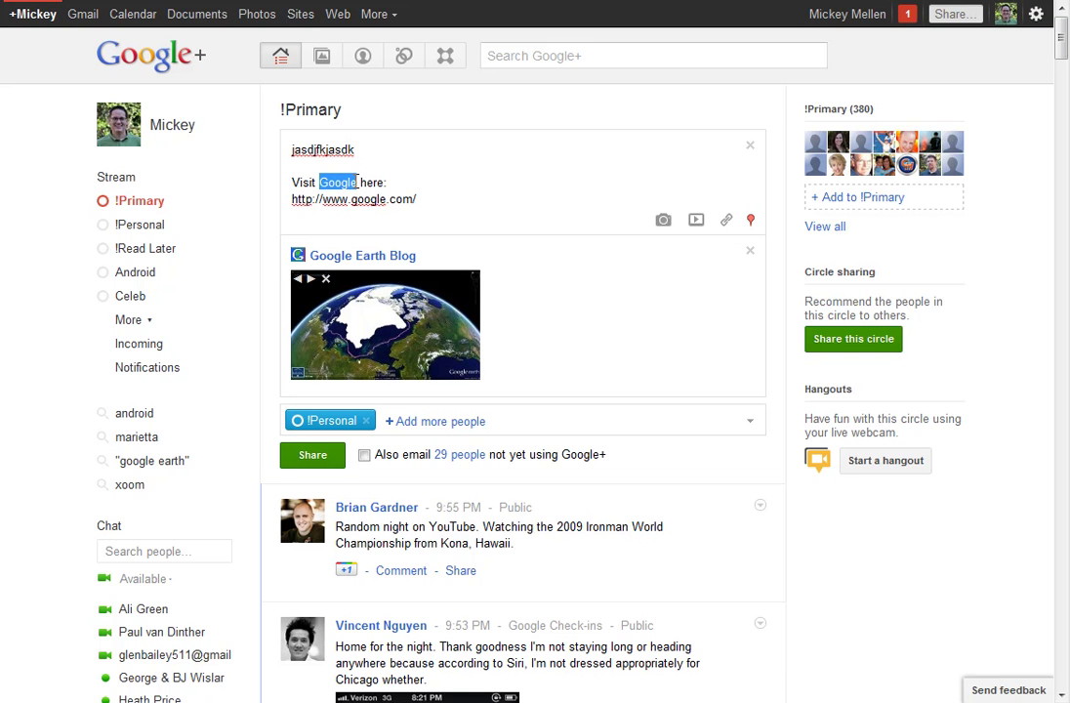
{"action": "left_click", "coordinate": [406, 179]}
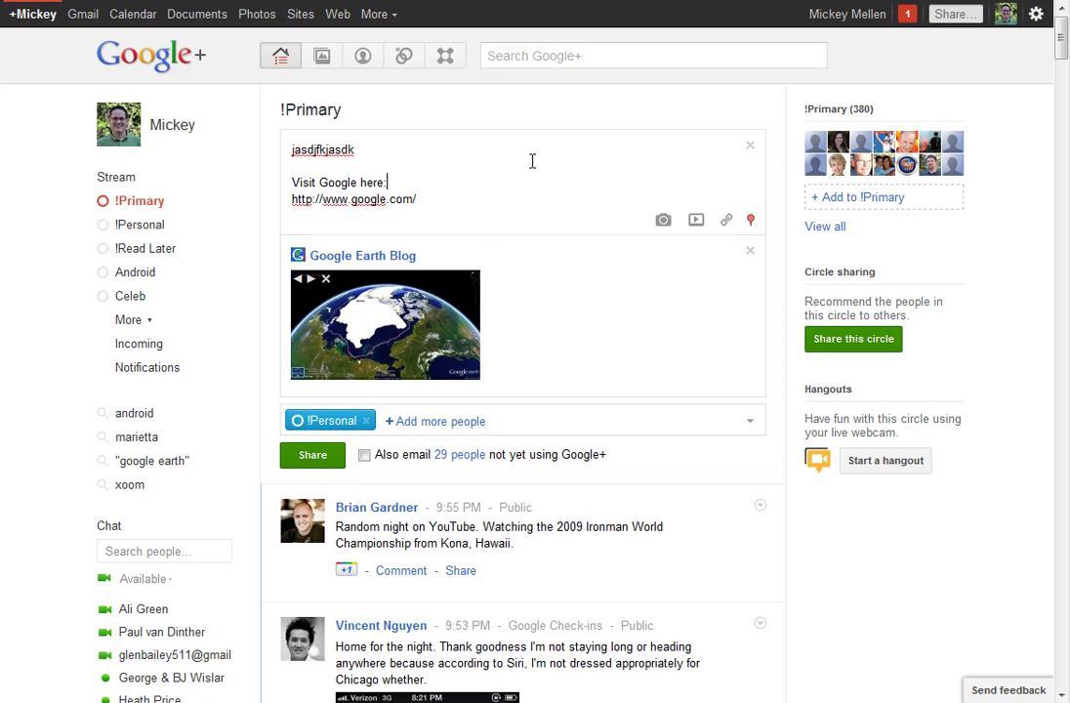
{"action": "scroll", "coordinate": [556, 205], "scroll_direction": "down", "scroll_amount": 5}
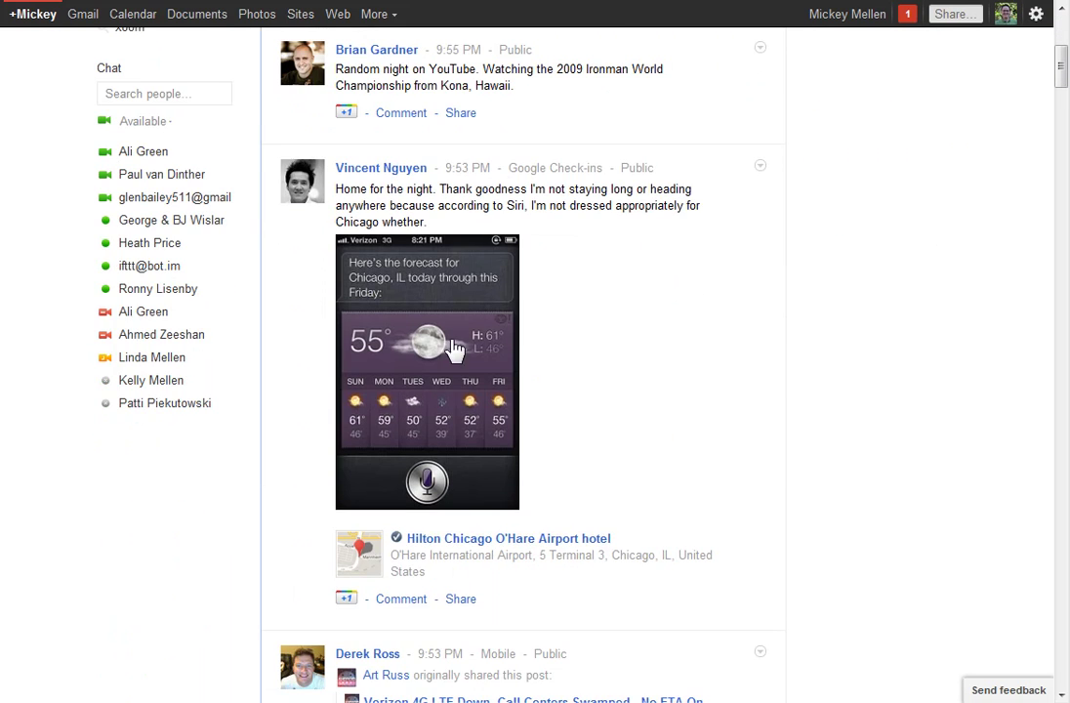
{"action": "scroll", "coordinate": [537, 293], "scroll_direction": "down", "scroll_amount": 4}
{"action": "scroll", "coordinate": [553, 311], "scroll_direction": "down", "scroll_amount": 1}
{"action": "scroll", "coordinate": [652, 336], "scroll_direction": "down", "scroll_amount": 9}
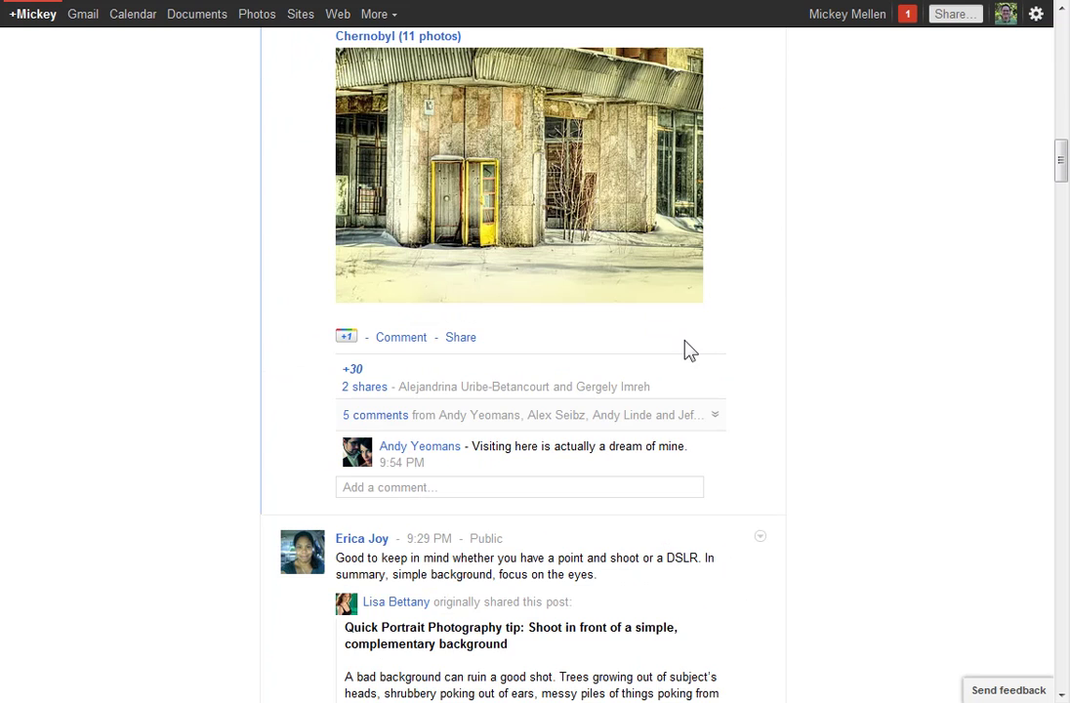
{"action": "scroll", "coordinate": [671, 326], "scroll_direction": "up", "scroll_amount": 12}
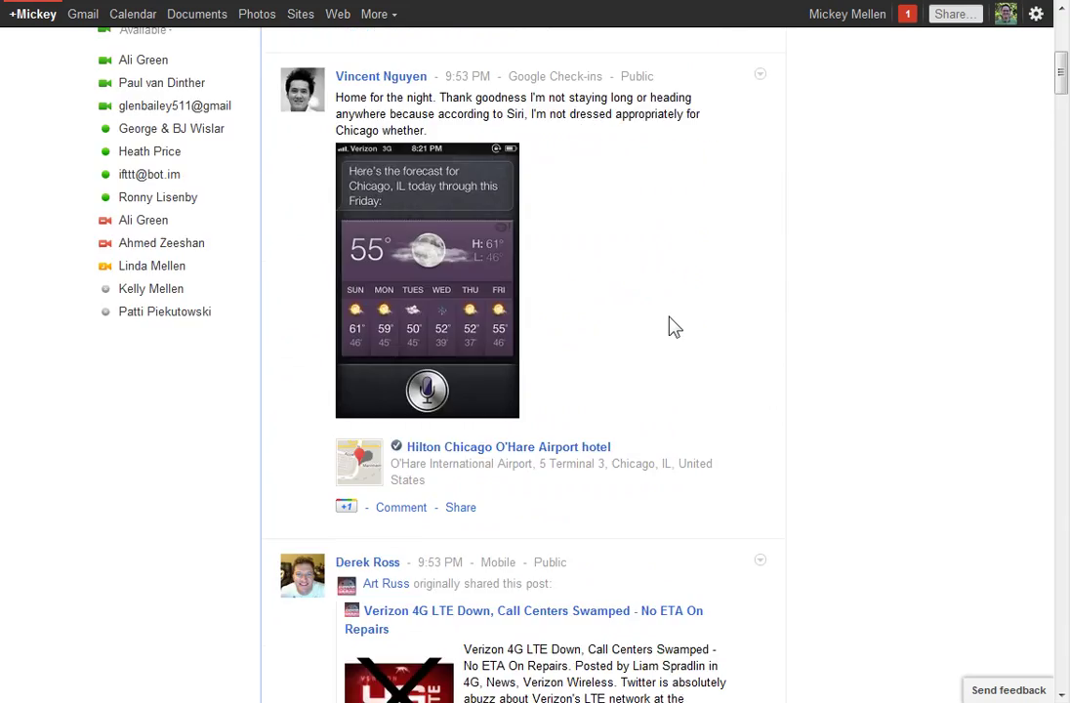
{"action": "scroll", "coordinate": [672, 326], "scroll_direction": "up", "scroll_amount": 5}
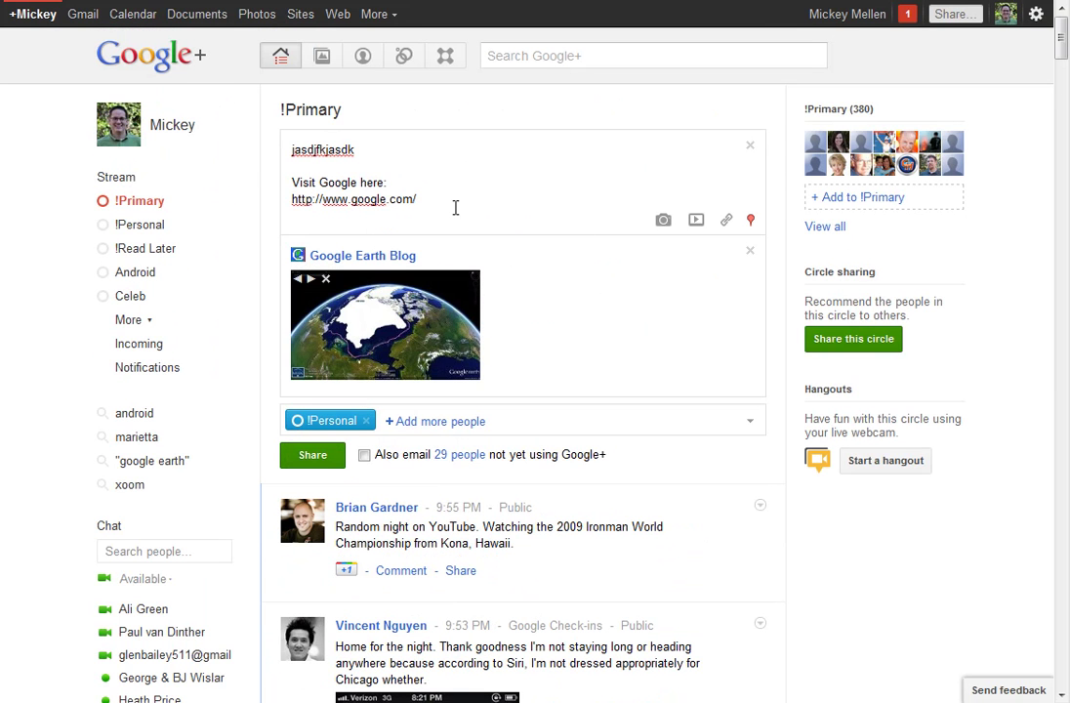